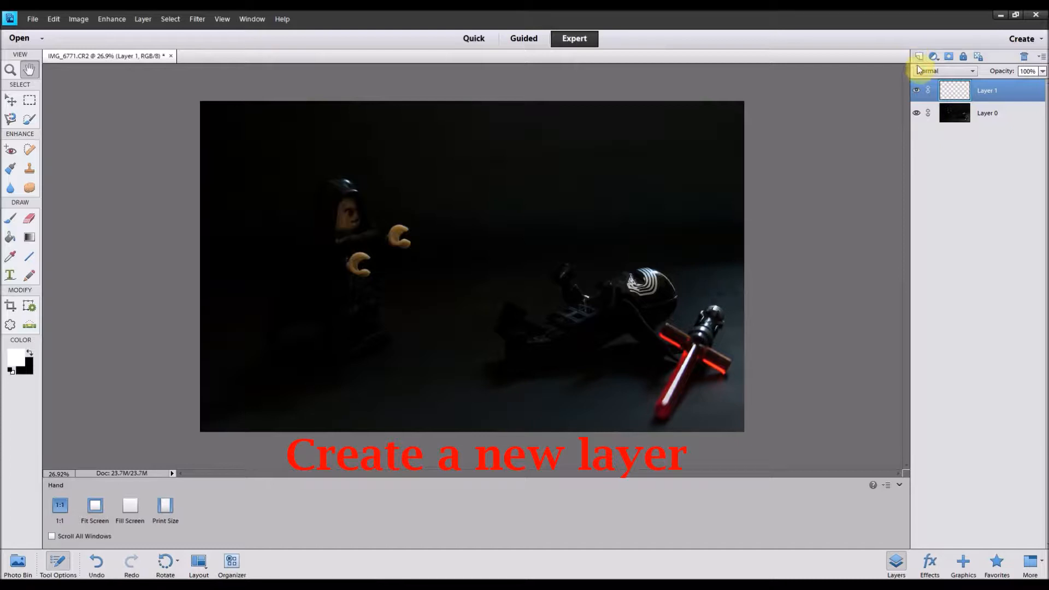
# Hide Layer 0 and fill Layer 1 with a diagonal linear gradient from black at the upper left to white at the lower right.
pyautogui.click(917, 115)
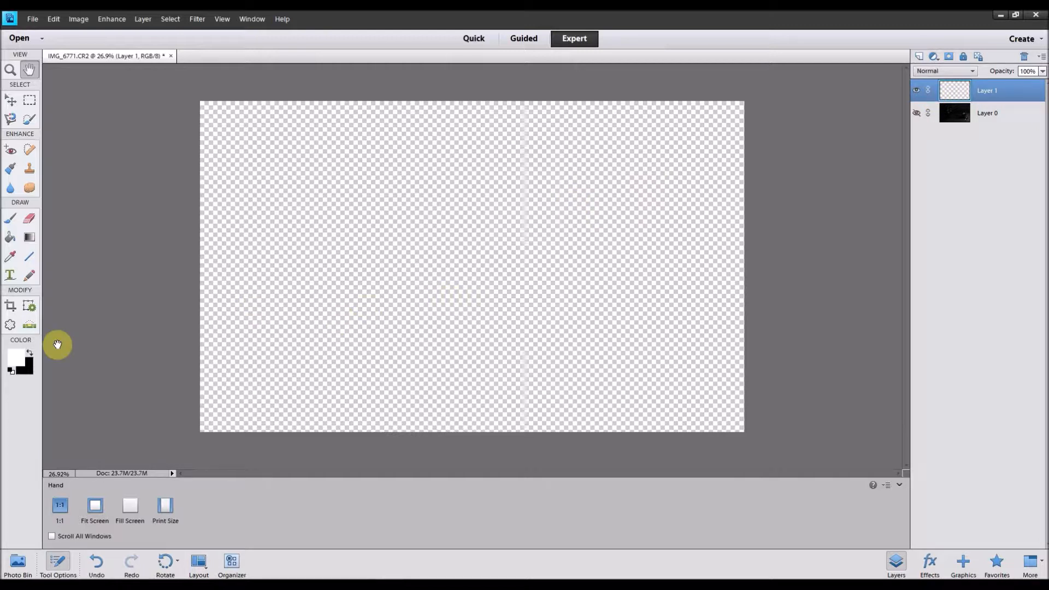
pyautogui.click(30, 237)
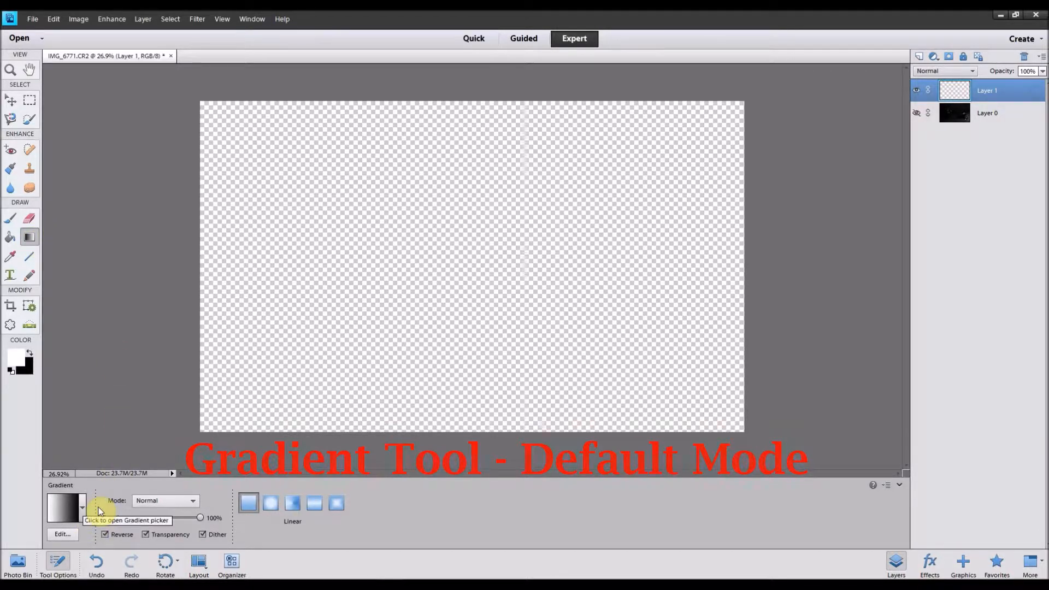
pyautogui.click(240, 502)
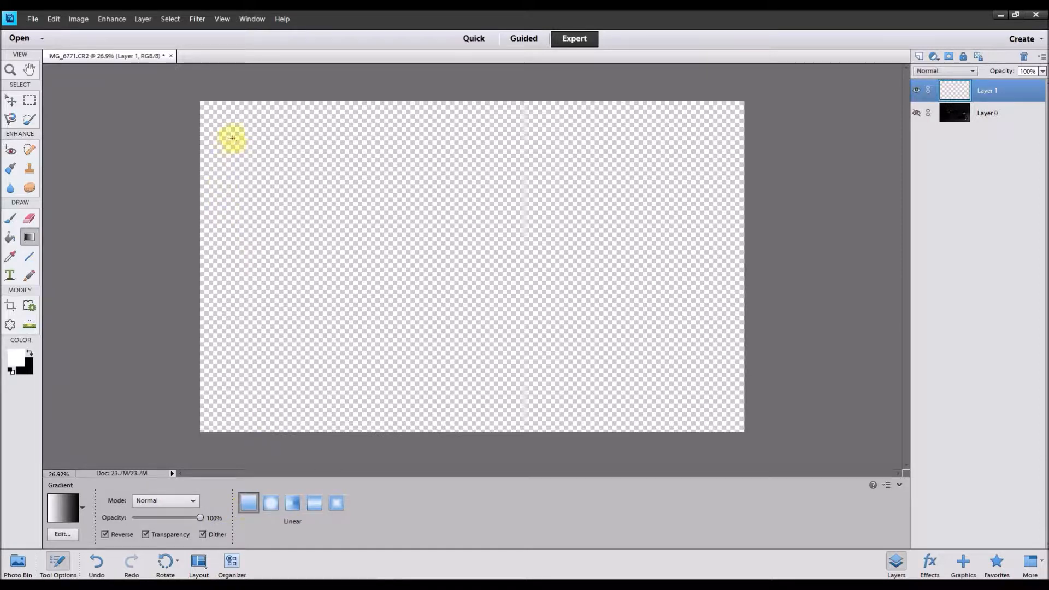
pyautogui.moveTo(623, 349); pyautogui.dragTo(687, 397)
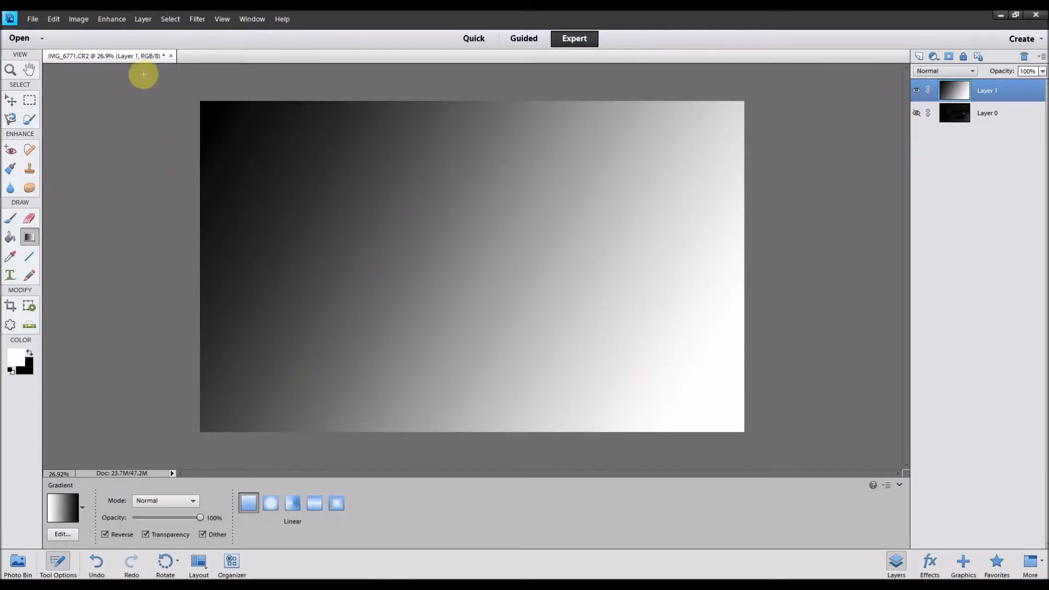
# Apply the Difference Clouds render filter to Layer 1 and invert its tones.
pyautogui.click(197, 18)
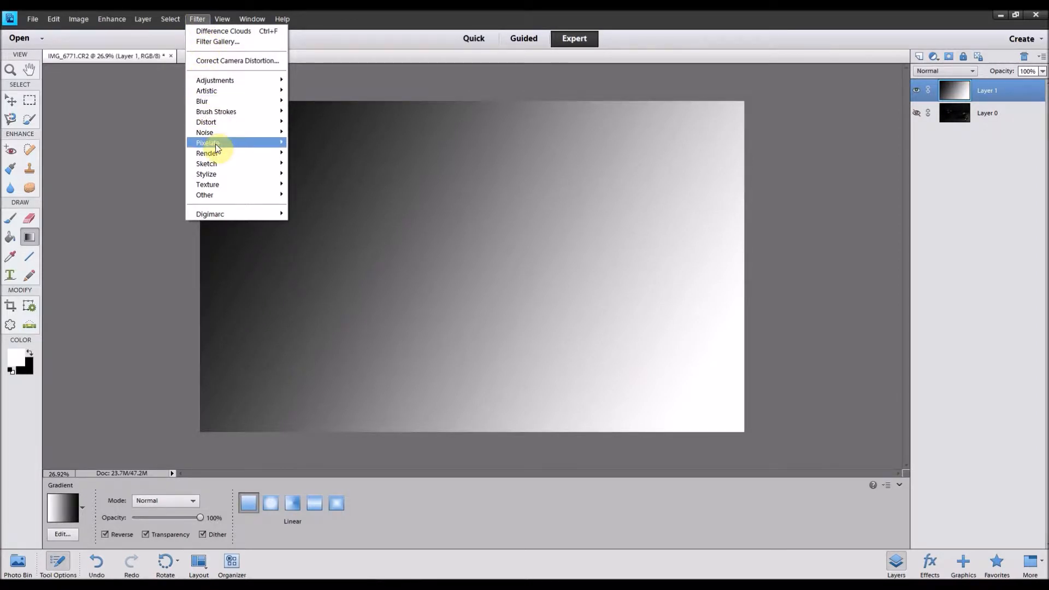
pyautogui.moveTo(218, 154)
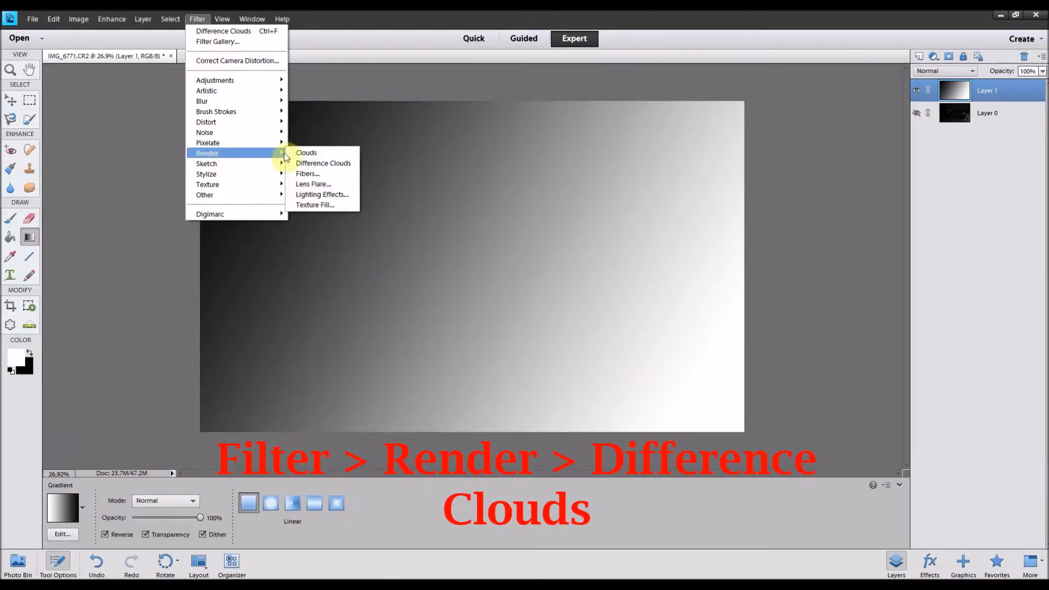
pyautogui.click(305, 164)
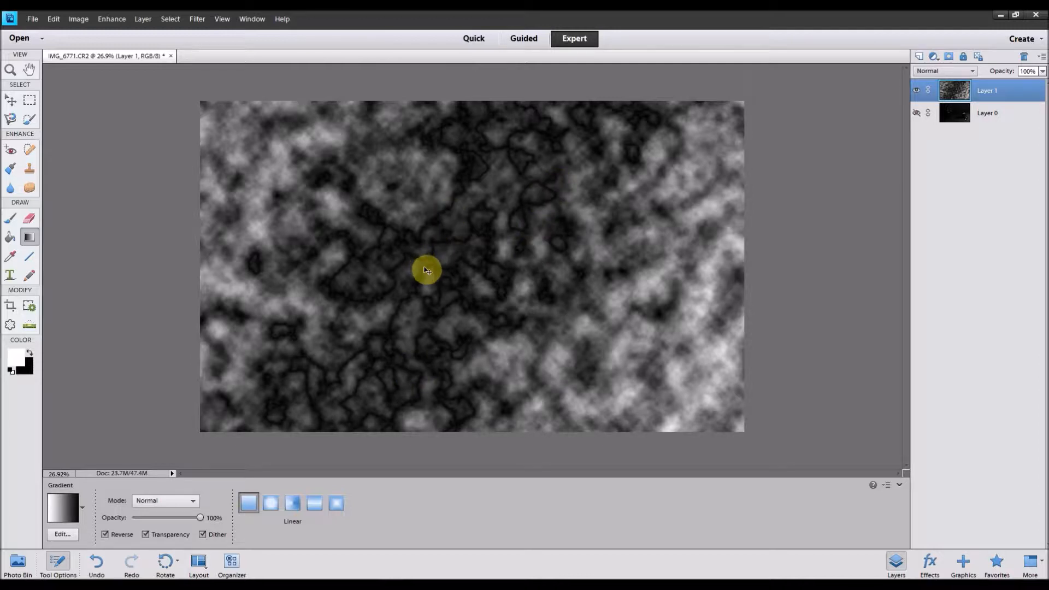
pyautogui.hotkey('ctrl', 'i')
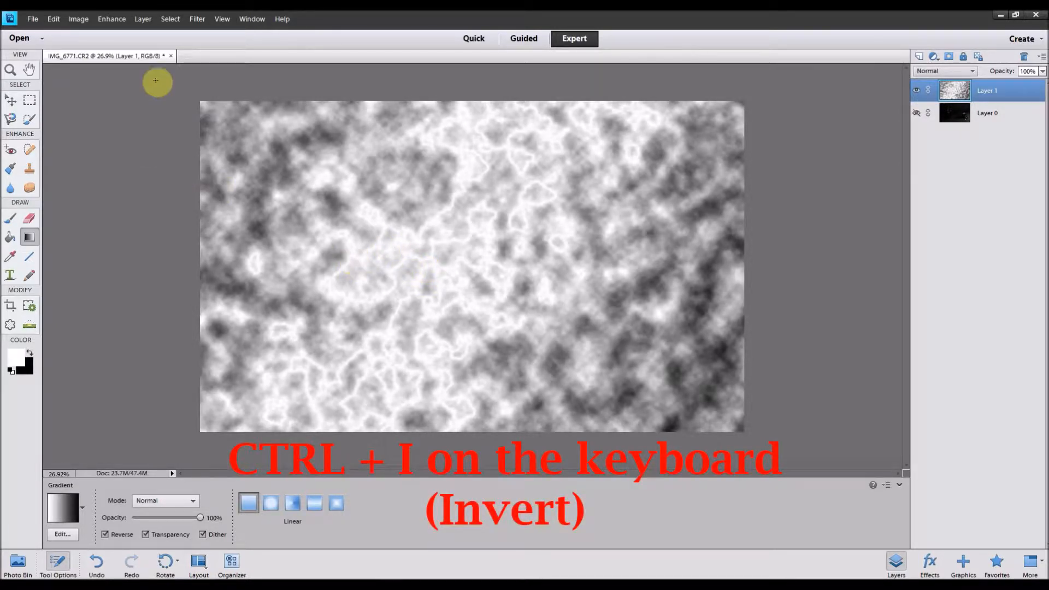
# Adjust Layer 1's Levels with the RGB shadow input at 250 to reduce the clouds to thin white lines on black.
pyautogui.click(111, 20)
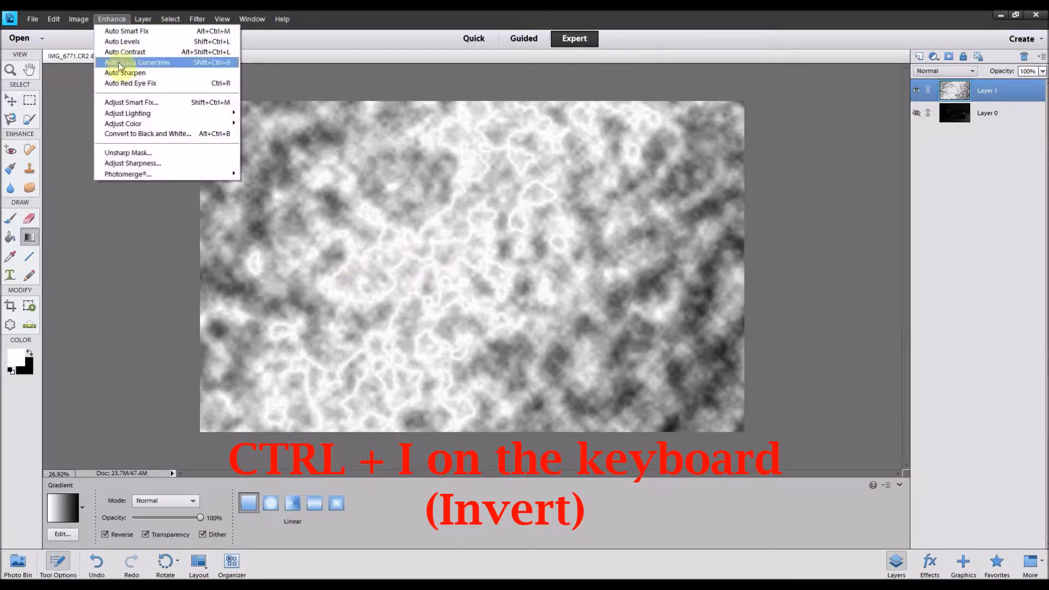
pyautogui.moveTo(142, 116)
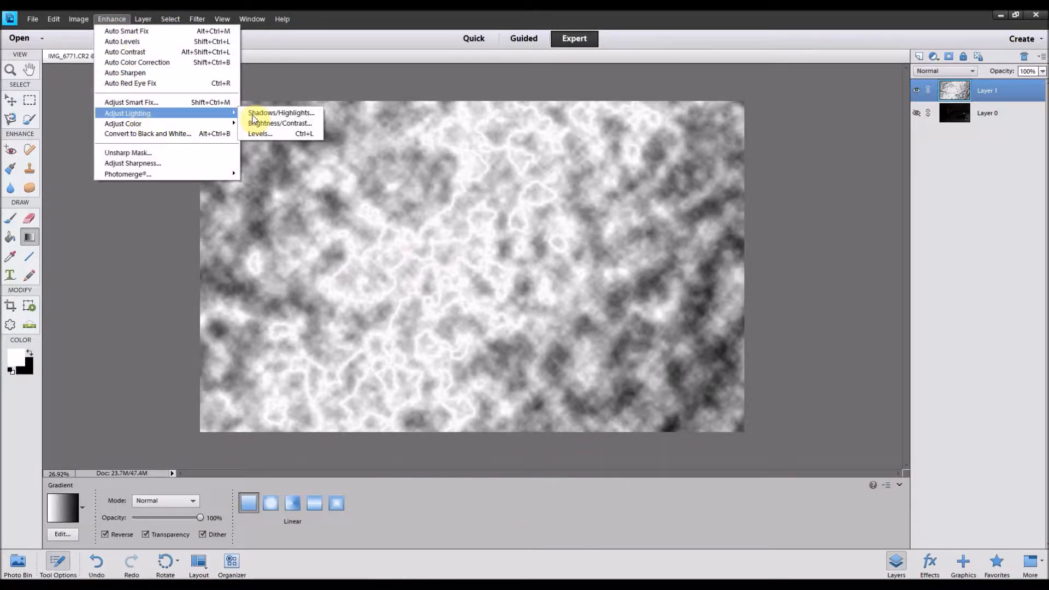
pyautogui.click(261, 136)
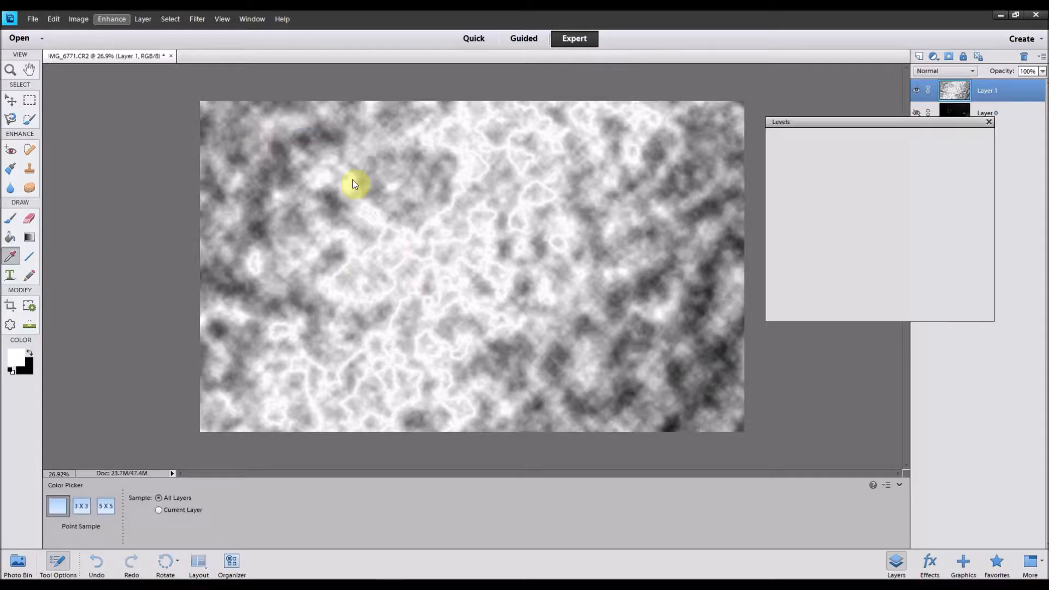
pyautogui.moveTo(780, 250); pyautogui.dragTo(901, 251)
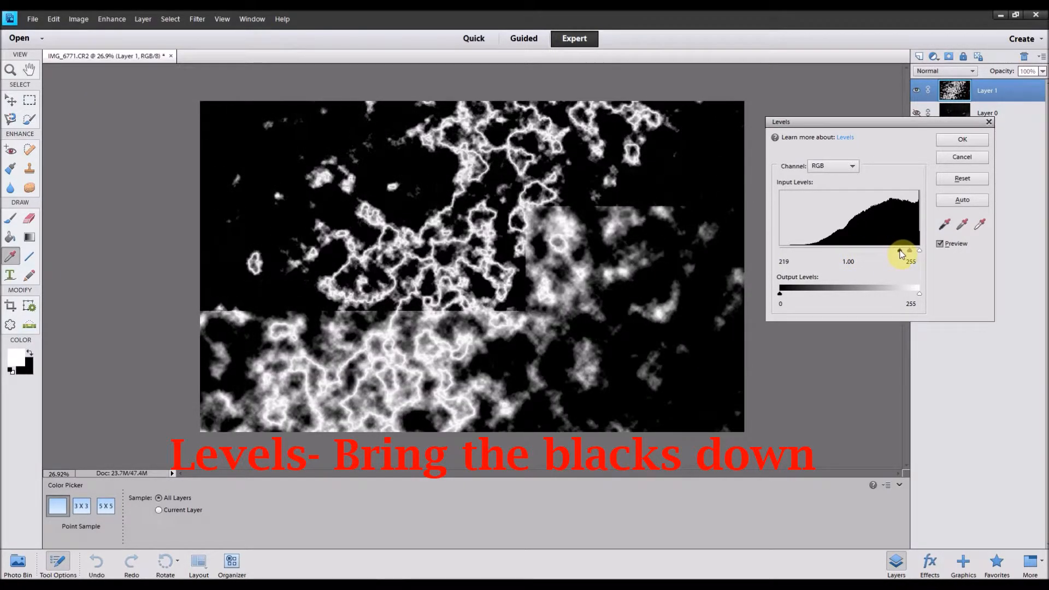
pyautogui.moveTo(902, 253); pyautogui.dragTo(916, 252)
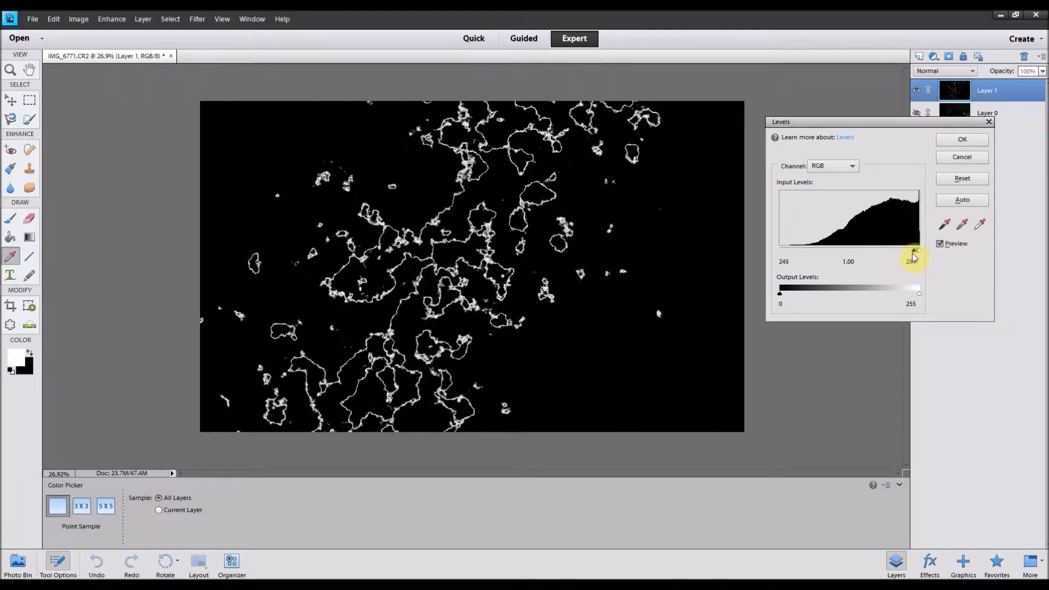
pyautogui.moveTo(916, 255); pyautogui.dragTo(919, 255)
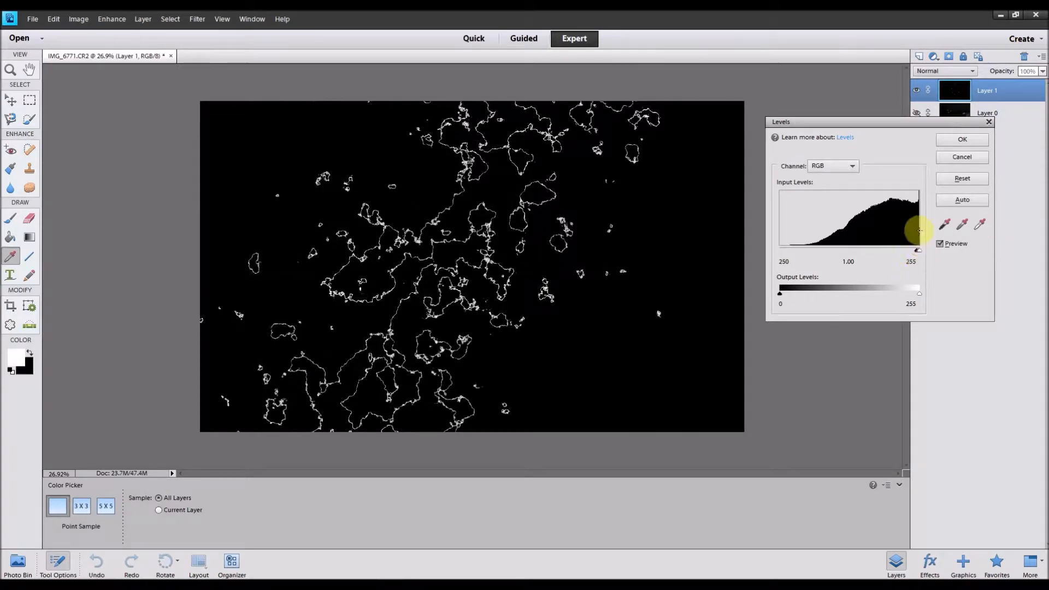
pyautogui.click(962, 137)
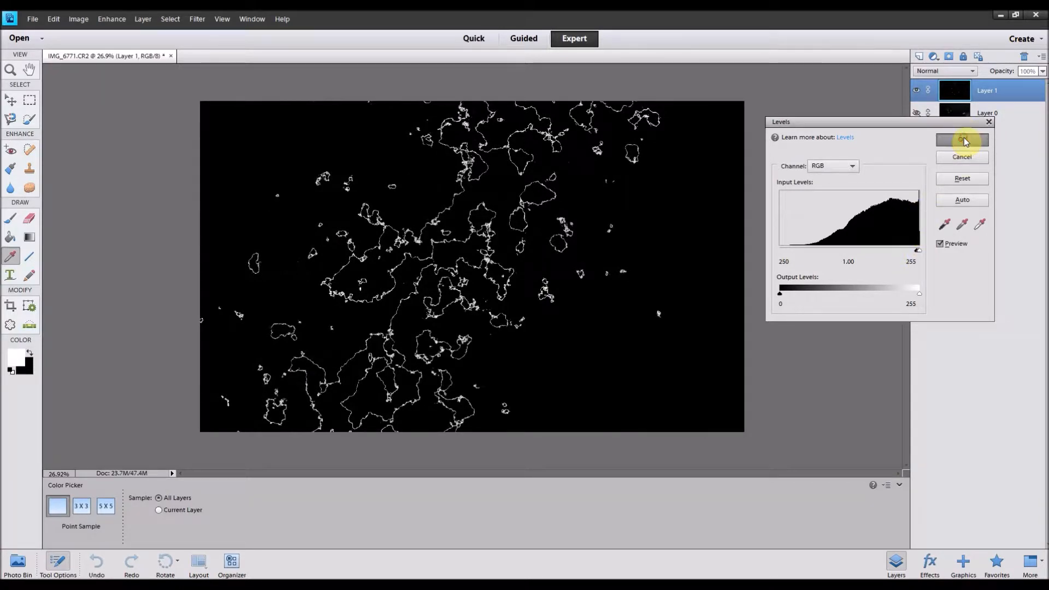
pyautogui.click(963, 141)
pyautogui.press('g')
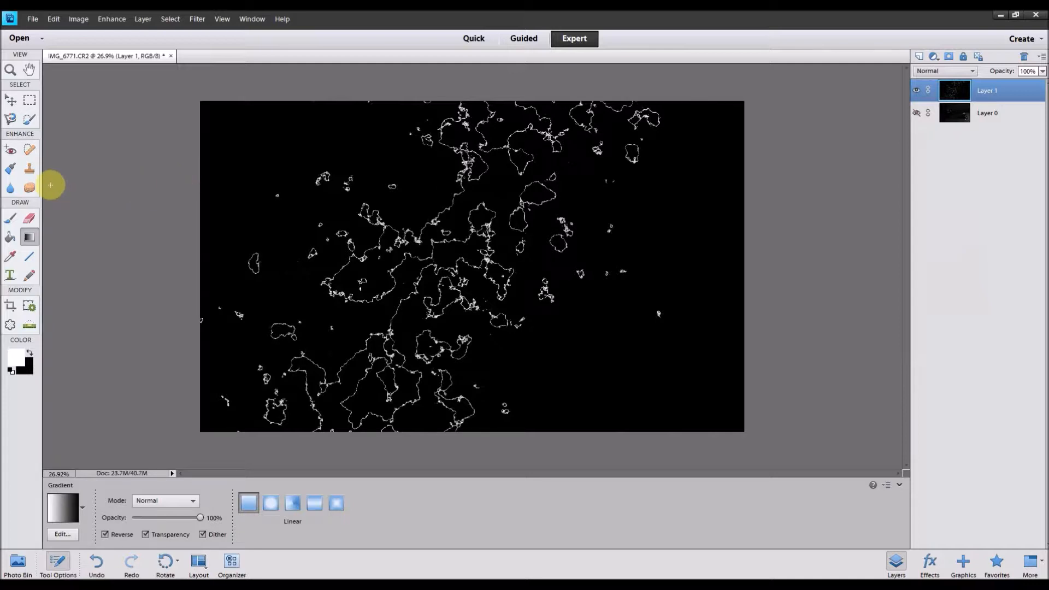
# Paint out the stray lines on Layer 1 with a black 175 px brush, leaving one branching diagonal lightning bolt.
pyautogui.click(8, 220)
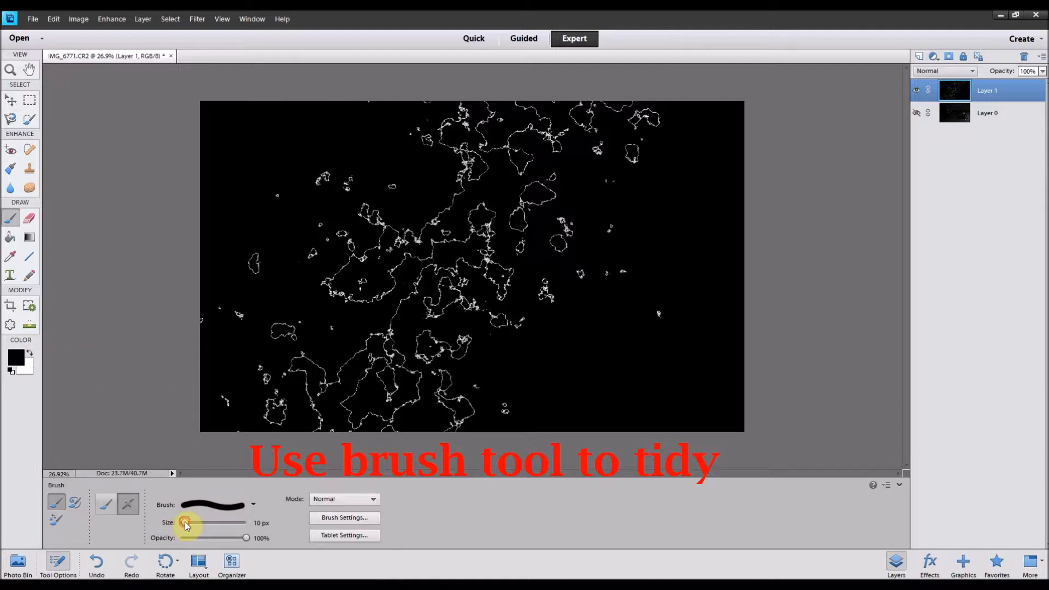
pyautogui.moveTo(206, 522); pyautogui.dragTo(198, 522)
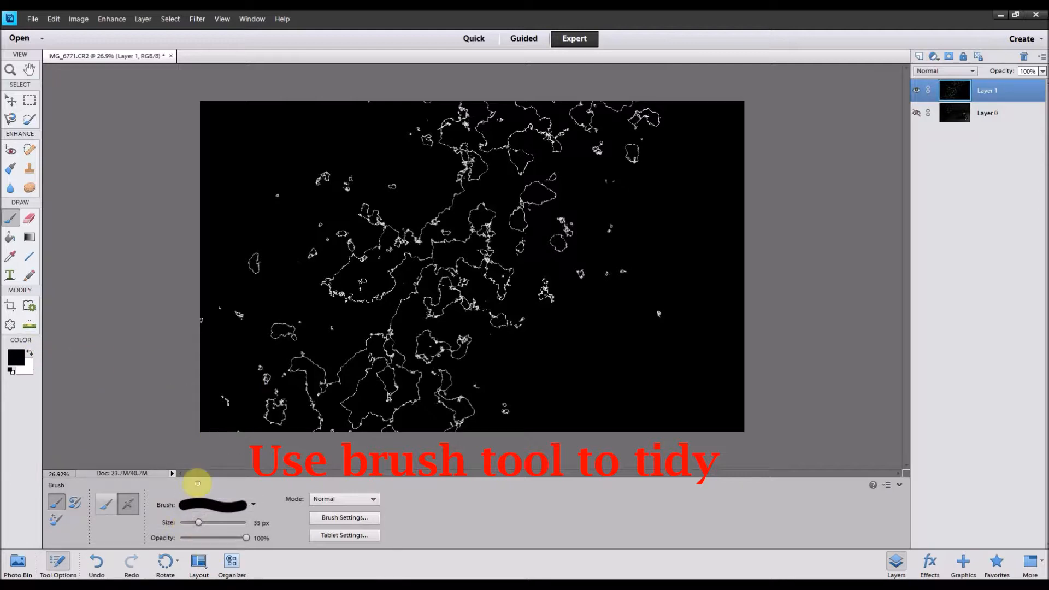
pyautogui.press(']')
pyautogui.press(']')
pyautogui.press(']')
pyautogui.press(']')
pyautogui.press(']')
pyautogui.press(']')
pyautogui.press(']')
pyautogui.press(']')
pyautogui.press(']')
pyautogui.press(']')
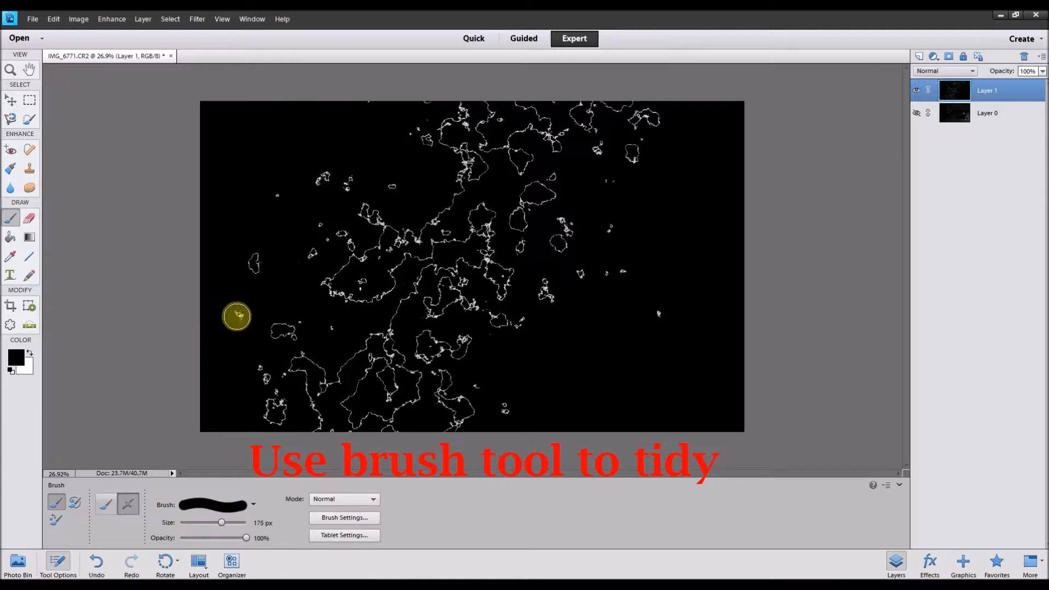
pyautogui.moveTo(253, 278)
pyautogui.mouseDown()
pyautogui.moveTo(274, 253)
pyautogui.moveTo(248, 260)
pyautogui.moveTo(293, 210)
pyautogui.moveTo(291, 191)
pyautogui.moveTo(375, 181)
pyautogui.moveTo(292, 168)
pyautogui.moveTo(422, 179)
pyautogui.moveTo(426, 151)
pyautogui.moveTo(414, 132)
pyautogui.moveTo(430, 102)
pyautogui.moveTo(371, 104)
pyautogui.moveTo(426, 113)
pyautogui.moveTo(425, 145)
pyautogui.moveTo(465, 139)
pyautogui.moveTo(479, 111)
pyautogui.moveTo(501, 118)
pyautogui.moveTo(478, 109)
pyautogui.moveTo(430, 133)
pyautogui.moveTo(454, 114)
pyautogui.mouseUp()
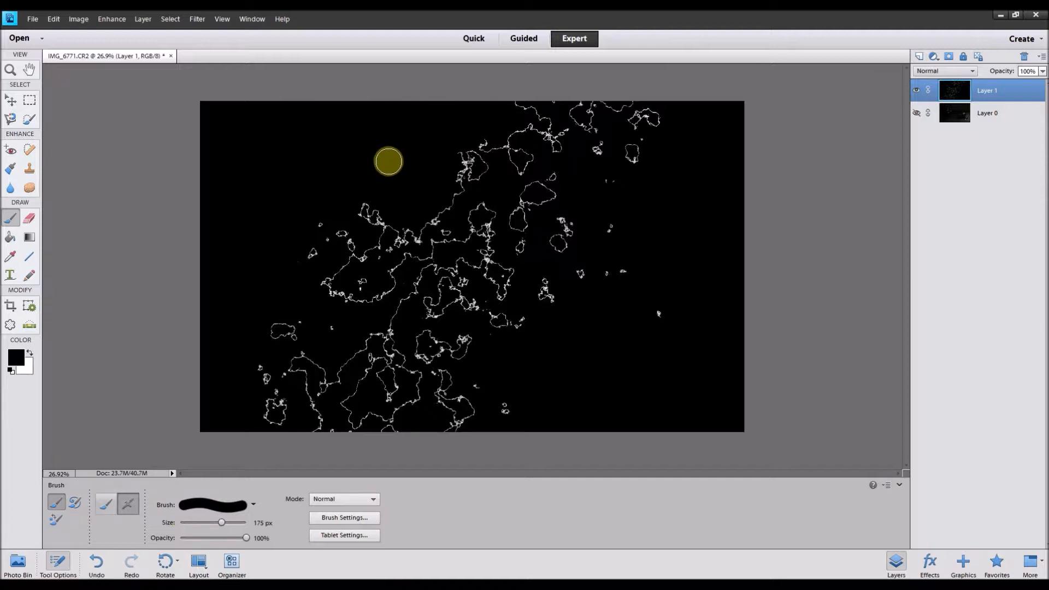
pyautogui.moveTo(388, 162)
pyautogui.mouseDown()
pyautogui.moveTo(367, 208)
pyautogui.moveTo(311, 234)
pyautogui.moveTo(291, 264)
pyautogui.moveTo(366, 236)
pyautogui.moveTo(394, 202)
pyautogui.moveTo(388, 230)
pyautogui.moveTo(328, 273)
pyautogui.moveTo(332, 299)
pyautogui.moveTo(332, 284)
pyautogui.moveTo(351, 293)
pyautogui.moveTo(390, 224)
pyautogui.moveTo(392, 244)
pyautogui.moveTo(395, 222)
pyautogui.moveTo(349, 262)
pyautogui.moveTo(329, 326)
pyautogui.moveTo(263, 331)
pyautogui.moveTo(290, 334)
pyautogui.moveTo(252, 357)
pyautogui.moveTo(273, 430)
pyautogui.moveTo(284, 405)
pyautogui.moveTo(278, 357)
pyautogui.moveTo(666, 342)
pyautogui.moveTo(614, 132)
pyautogui.moveTo(588, 122)
pyautogui.moveTo(590, 157)
pyautogui.moveTo(481, 166)
pyautogui.moveTo(496, 175)
pyautogui.moveTo(525, 246)
pyautogui.moveTo(495, 222)
pyautogui.moveTo(475, 306)
pyautogui.moveTo(438, 295)
pyautogui.moveTo(468, 286)
pyautogui.moveTo(417, 312)
pyautogui.moveTo(452, 423)
pyautogui.moveTo(473, 359)
pyautogui.moveTo(389, 356)
pyautogui.moveTo(338, 435)
pyautogui.moveTo(397, 431)
pyautogui.mouseUp()
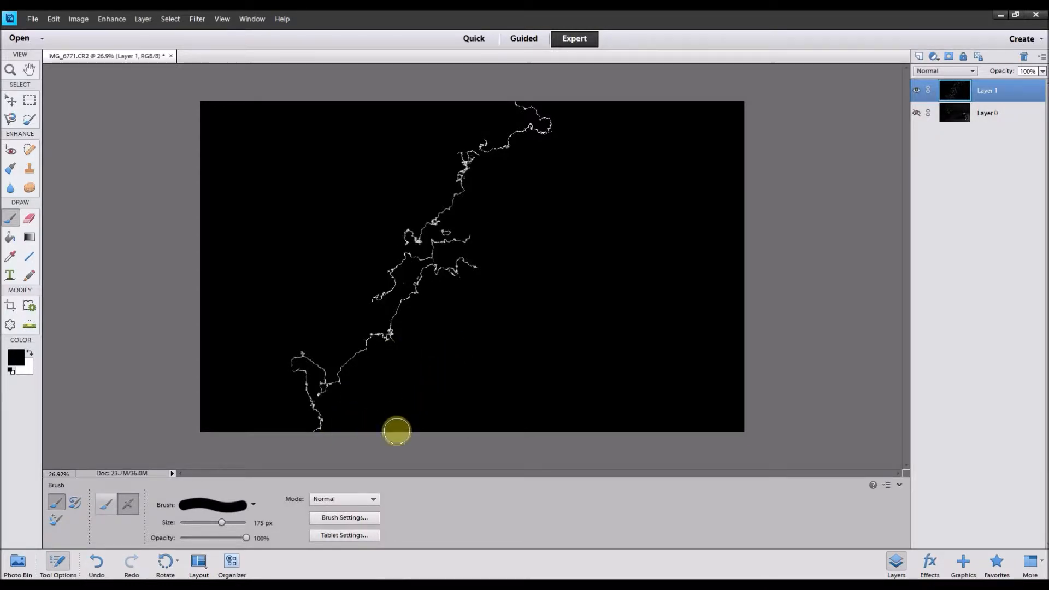
# Clean up the small stray branches along the lightning bolt with a black 80 px brush.
pyautogui.press('[')
pyautogui.press('[')
pyautogui.press('[')
pyautogui.press('[')
pyautogui.press('[')
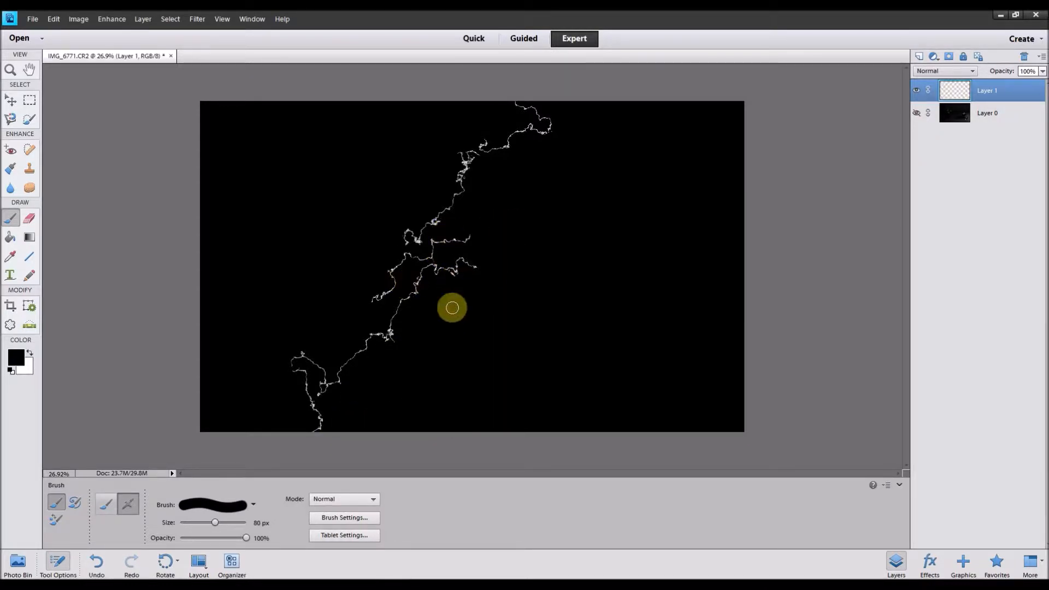
pyautogui.moveTo(320, 394); pyautogui.dragTo(318, 386)
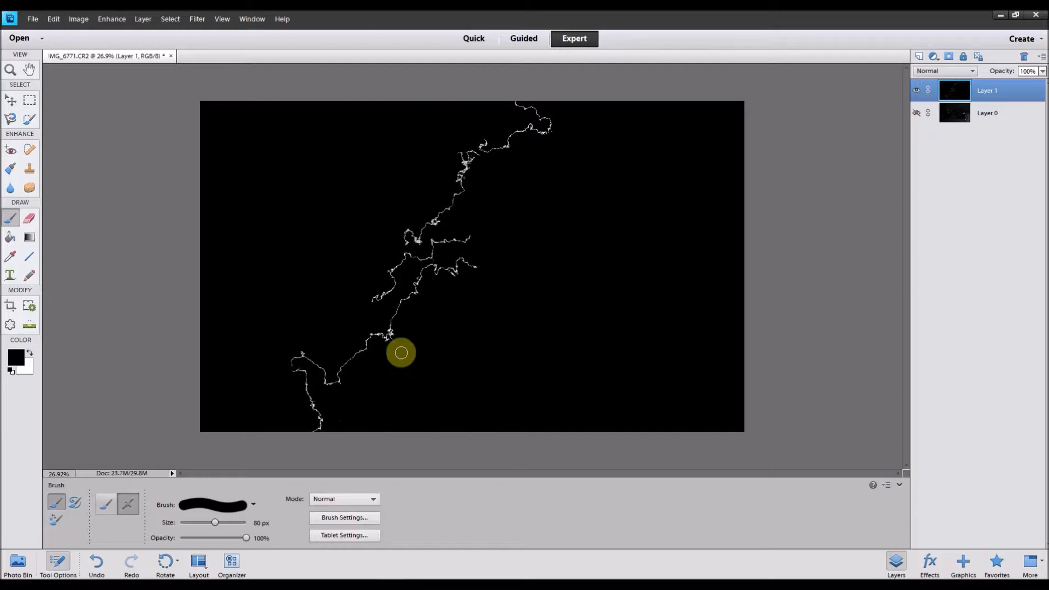
pyautogui.moveTo(397, 346); pyautogui.dragTo(398, 349)
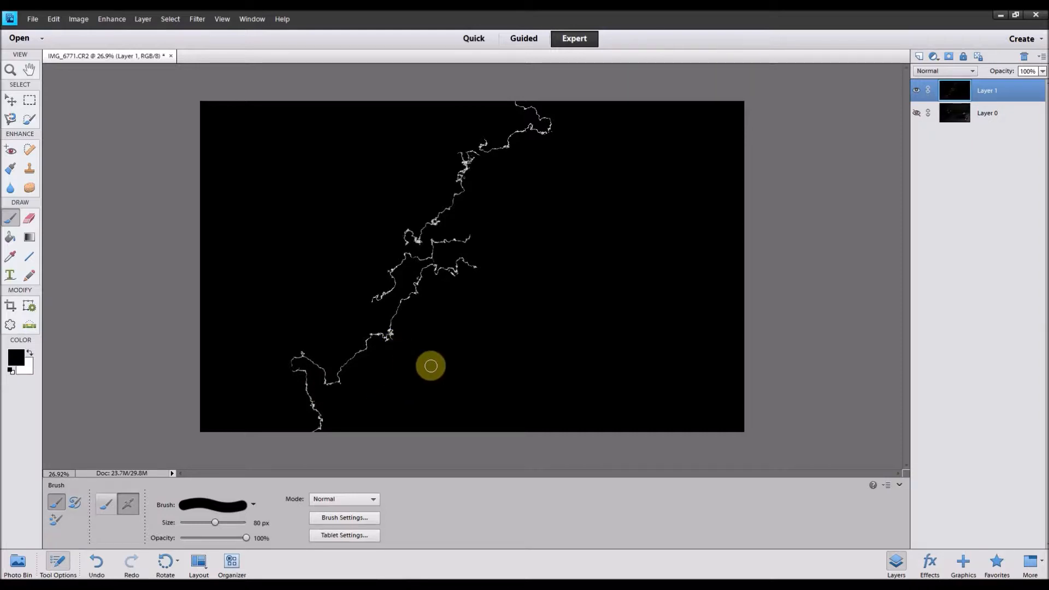
# Show Layer 0 again and set Layer 1's blending mode to Screen.
pyautogui.click(917, 114)
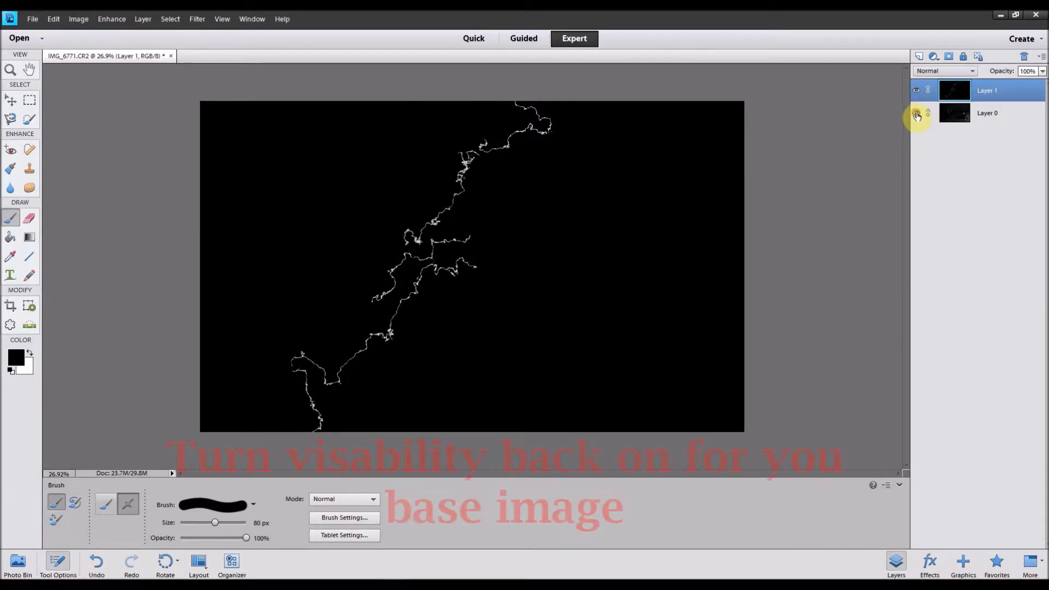
pyautogui.click(942, 71)
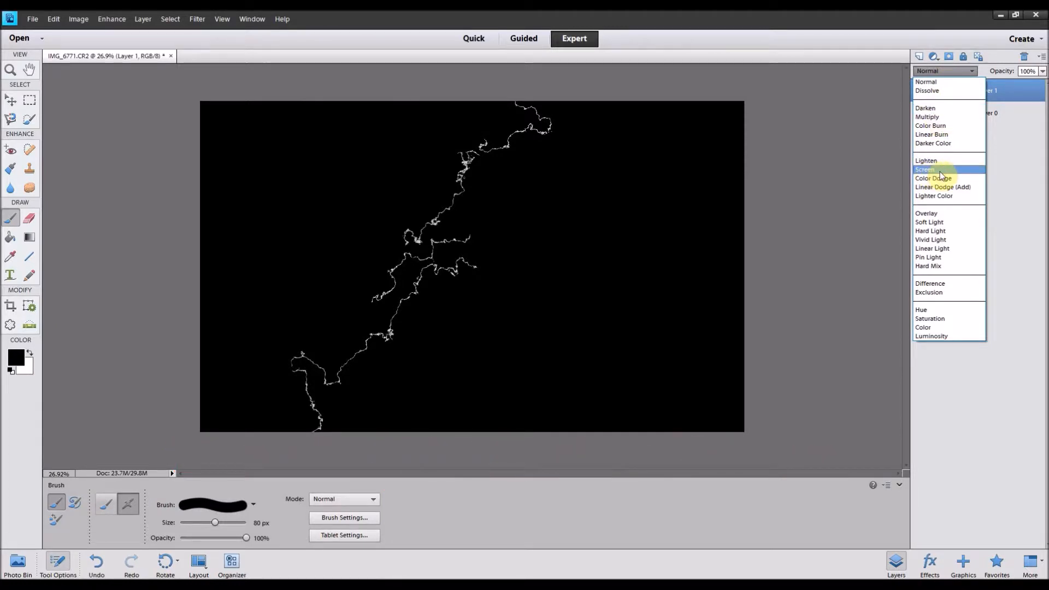
pyautogui.click(918, 172)
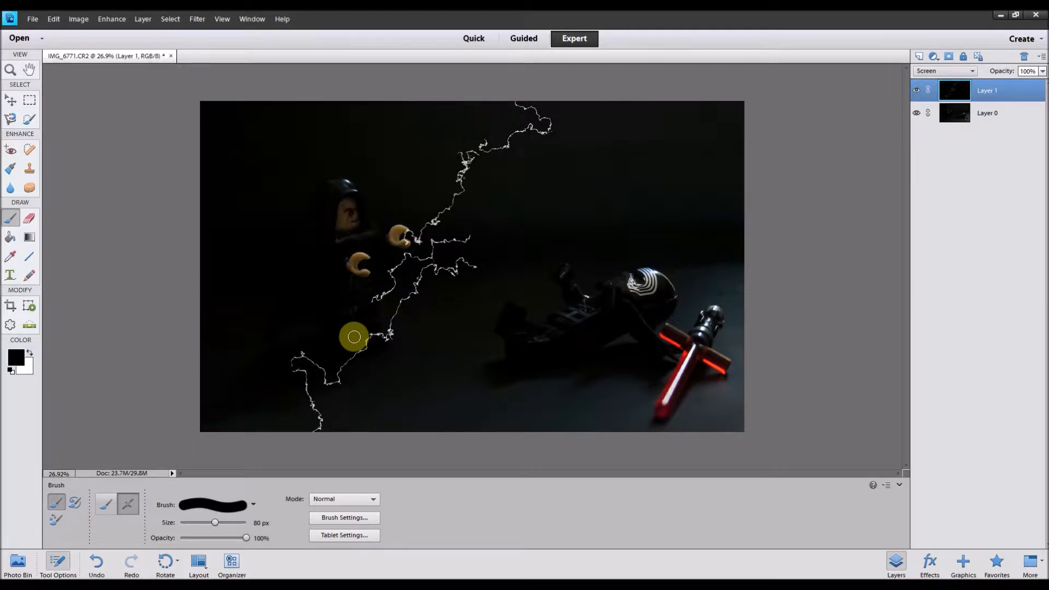
# Free Transform the lightning layer, scaling it proportionally to about 60% and moving it over the standing figure's hands.
pyautogui.click(12, 102)
pyautogui.click(456, 274)
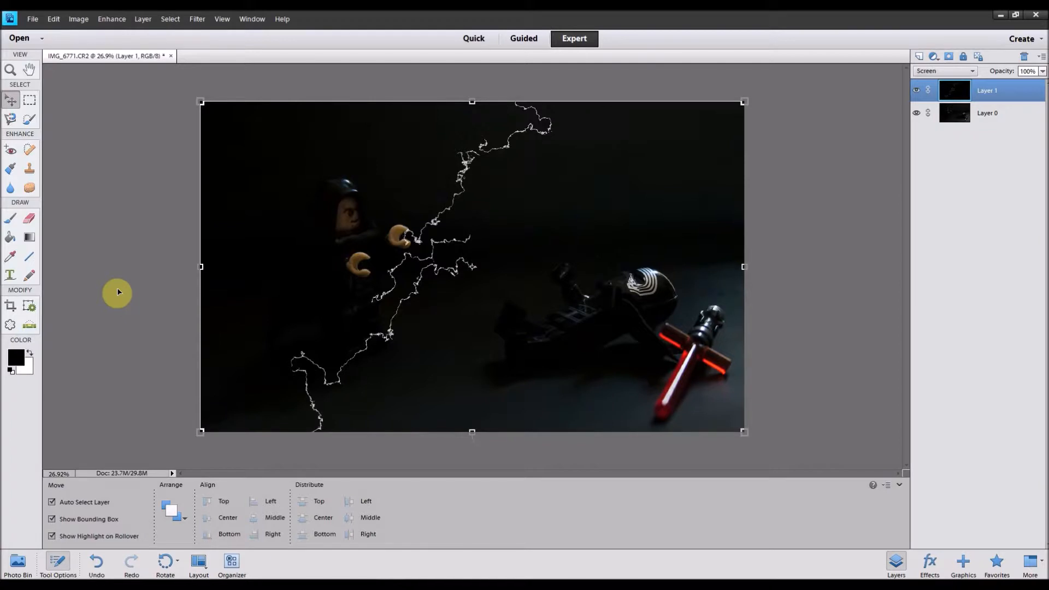
pyautogui.click(85, 18)
pyautogui.moveTo(105, 42)
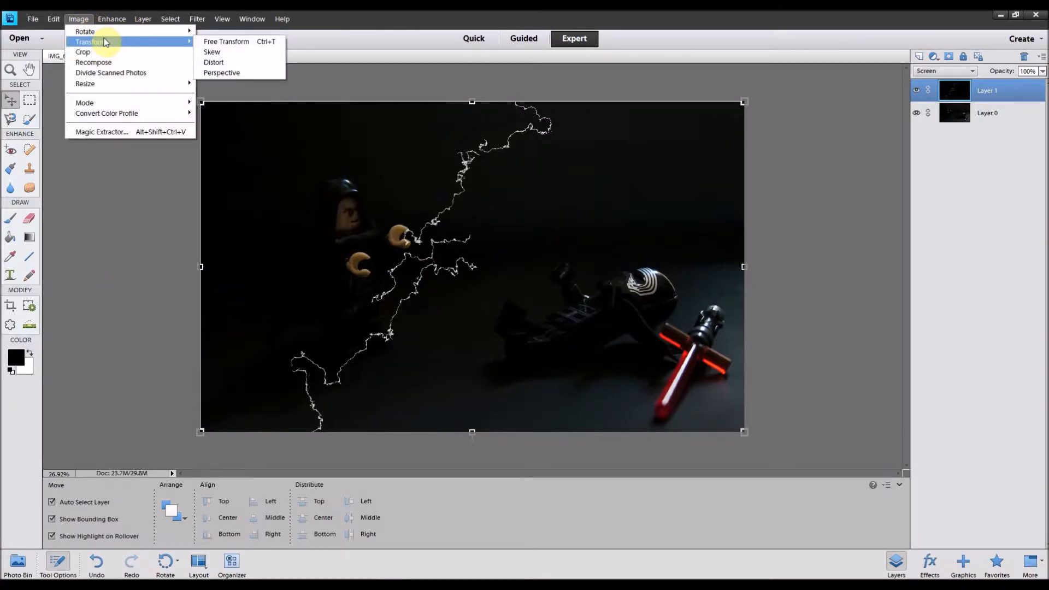
pyautogui.click(250, 44)
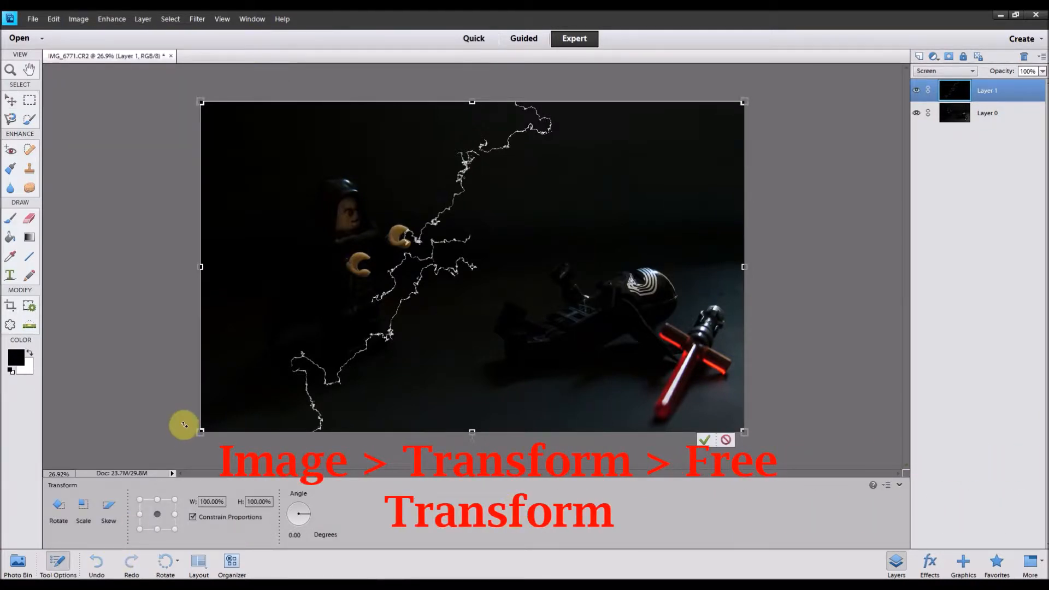
pyautogui.moveTo(200, 433); pyautogui.dragTo(418, 299)
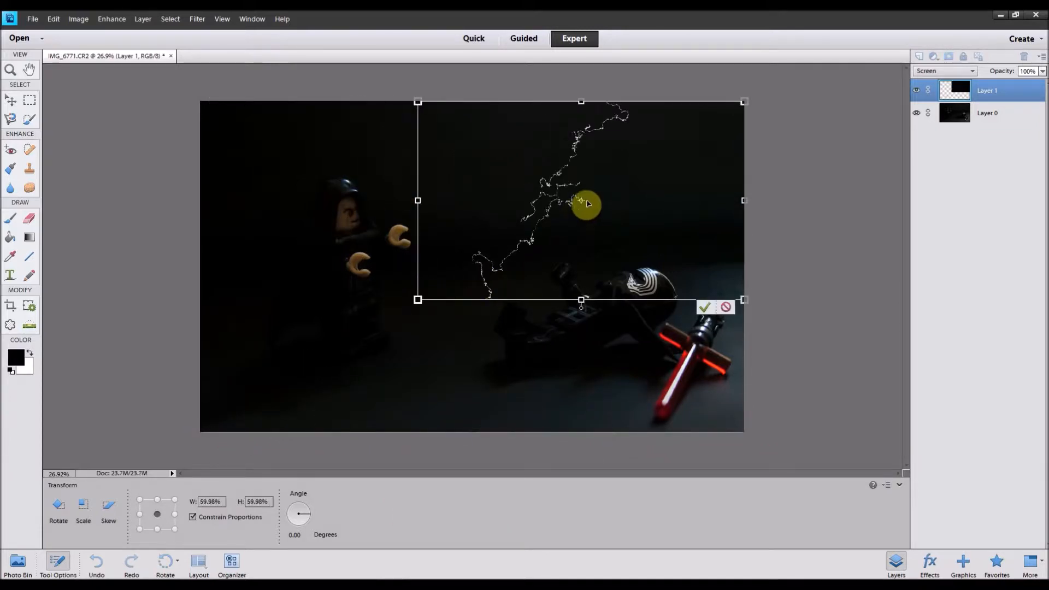
pyautogui.moveTo(583, 203); pyautogui.dragTo(400, 296)
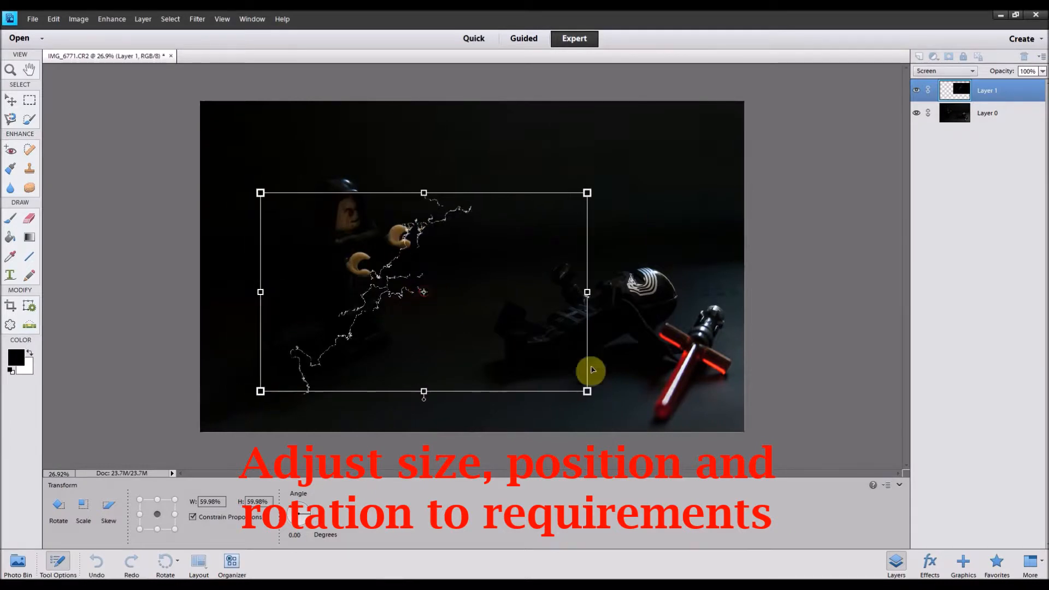
# Rotate the lightning layer to about -113° and move it so the bolt runs from the standing figure's upper hand to the fallen figure's head.
pyautogui.moveTo(602, 403); pyautogui.dragTo(497, 190)
pyautogui.moveTo(544, 136); pyautogui.dragTo(468, 116)
pyautogui.moveTo(445, 335); pyautogui.dragTo(485, 305)
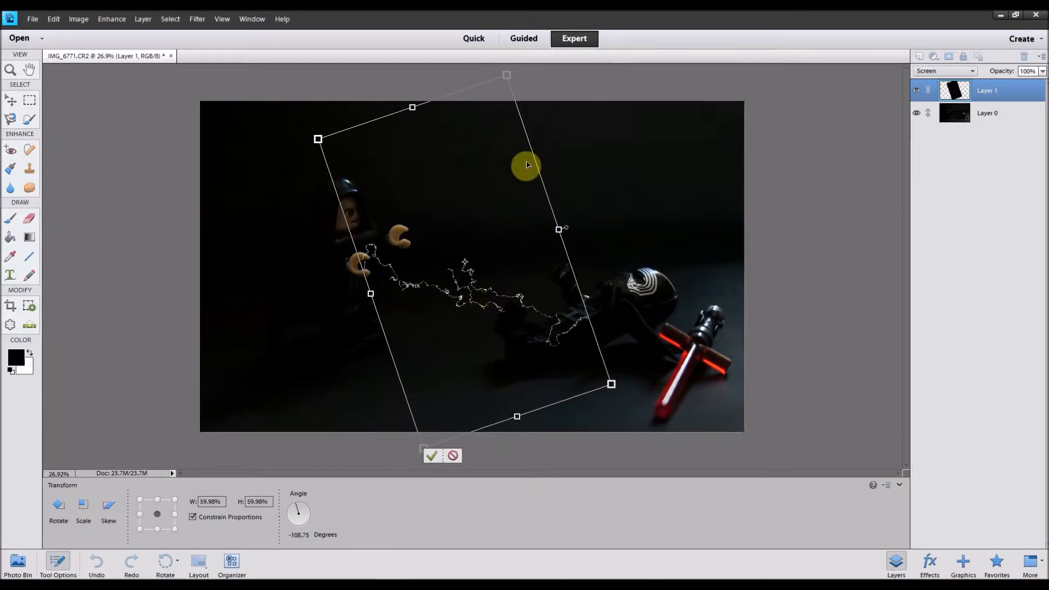
pyautogui.moveTo(510, 70); pyautogui.dragTo(497, 63)
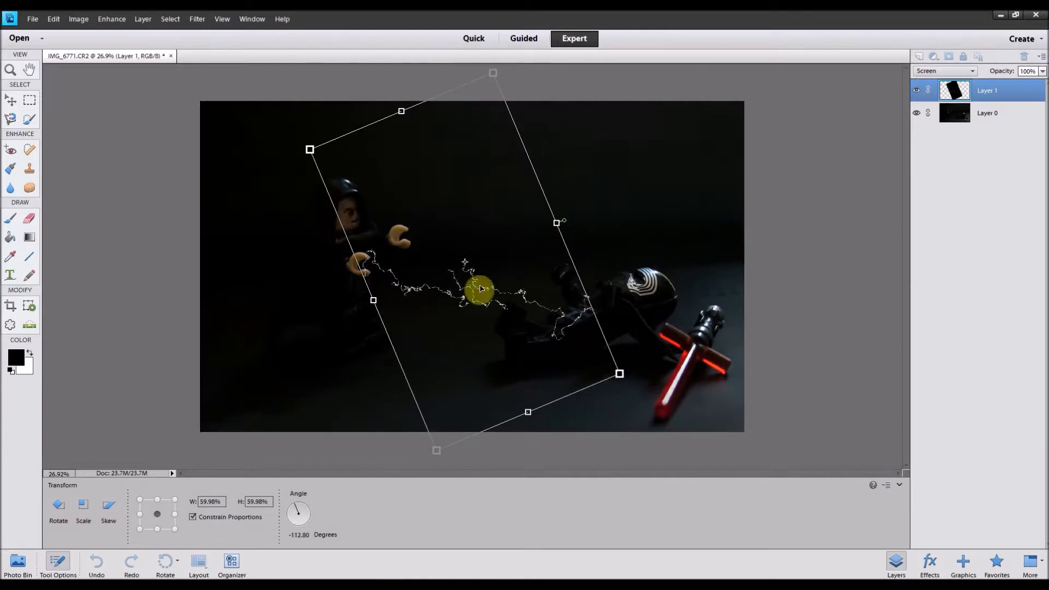
pyautogui.moveTo(471, 297); pyautogui.dragTo(482, 294)
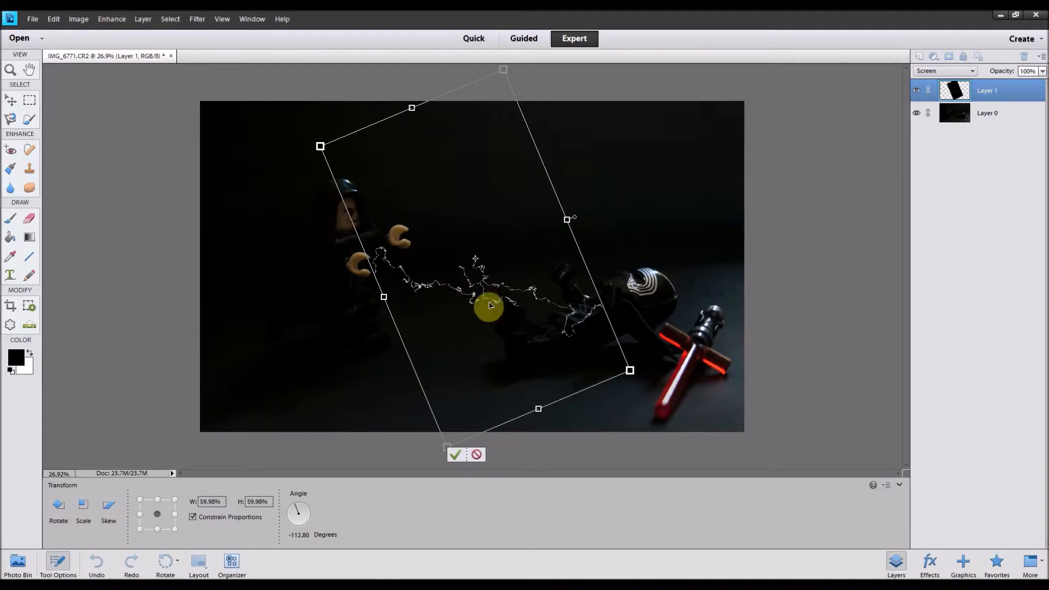
pyautogui.moveTo(483, 302); pyautogui.dragTo(506, 283)
pyautogui.rightClick(505, 279)
pyautogui.click(503, 271)
pyautogui.moveTo(502, 273); pyautogui.dragTo(506, 266)
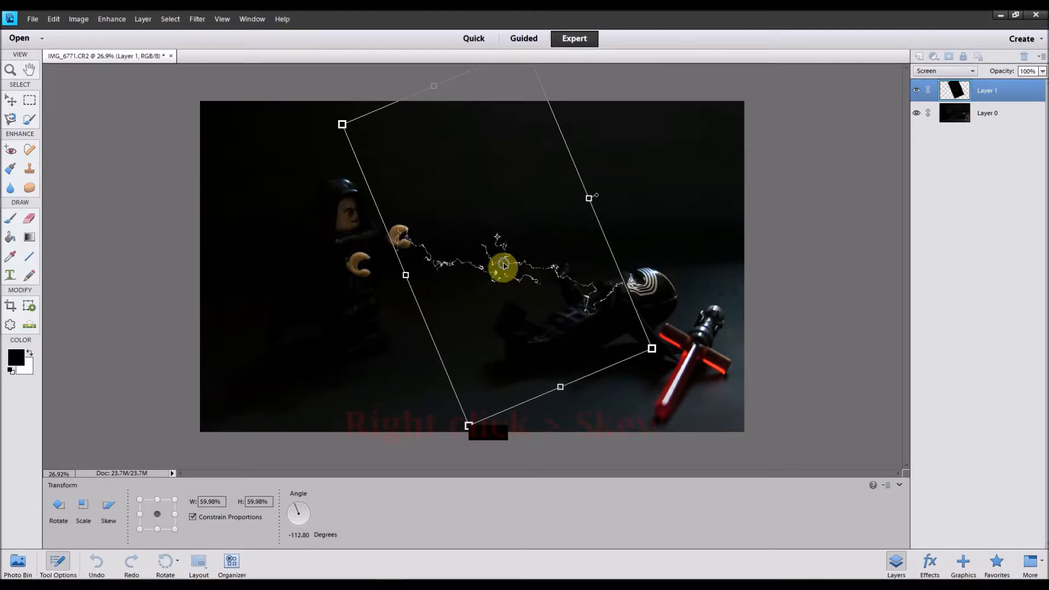
# Skew the lightning layer so the bolt stretches from the upper hand across the fallen figure's helmet, and apply the transform.
pyautogui.rightClick(504, 265)
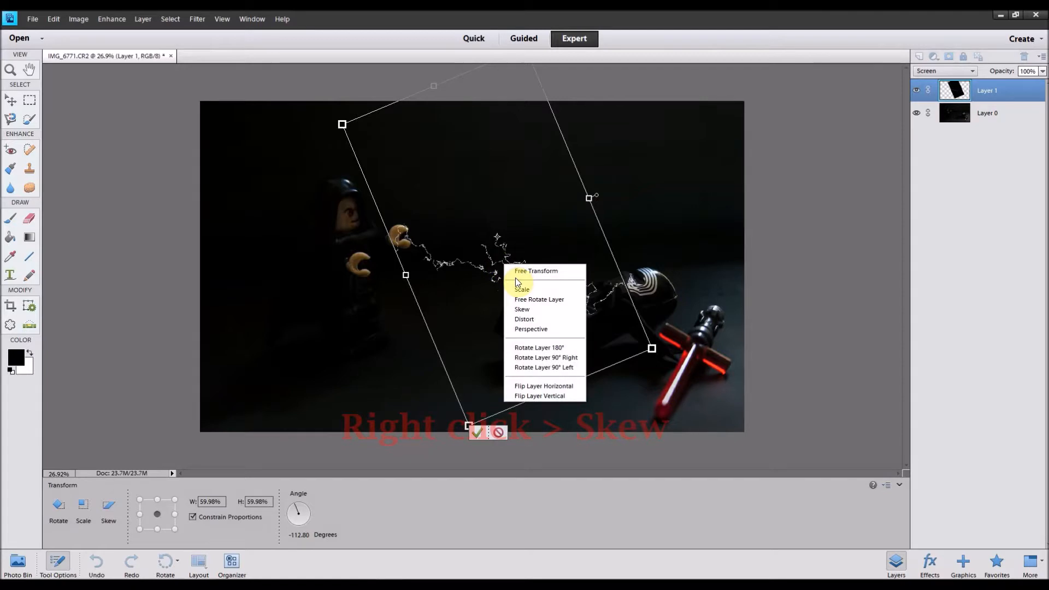
pyautogui.click(524, 309)
pyautogui.moveTo(589, 198); pyautogui.dragTo(597, 217)
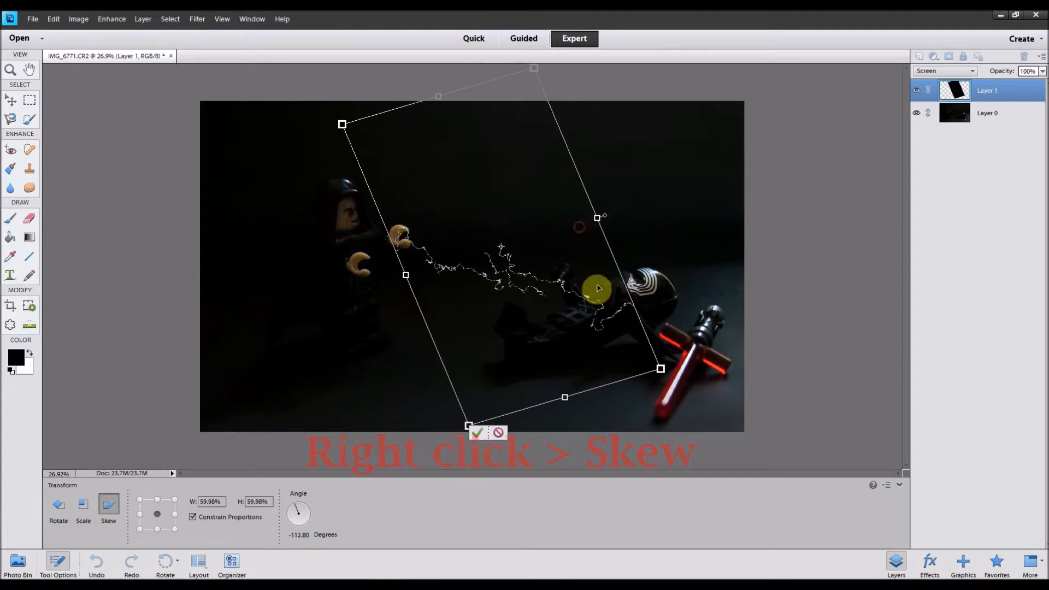
pyautogui.moveTo(661, 369); pyautogui.dragTo(693, 346)
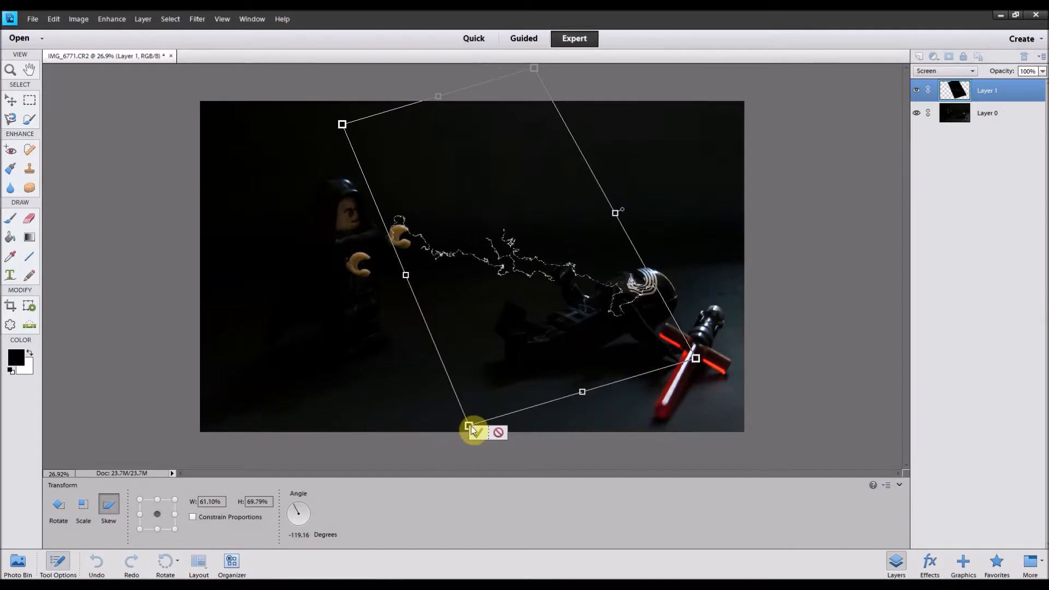
pyautogui.moveTo(468, 426); pyautogui.dragTo(473, 432)
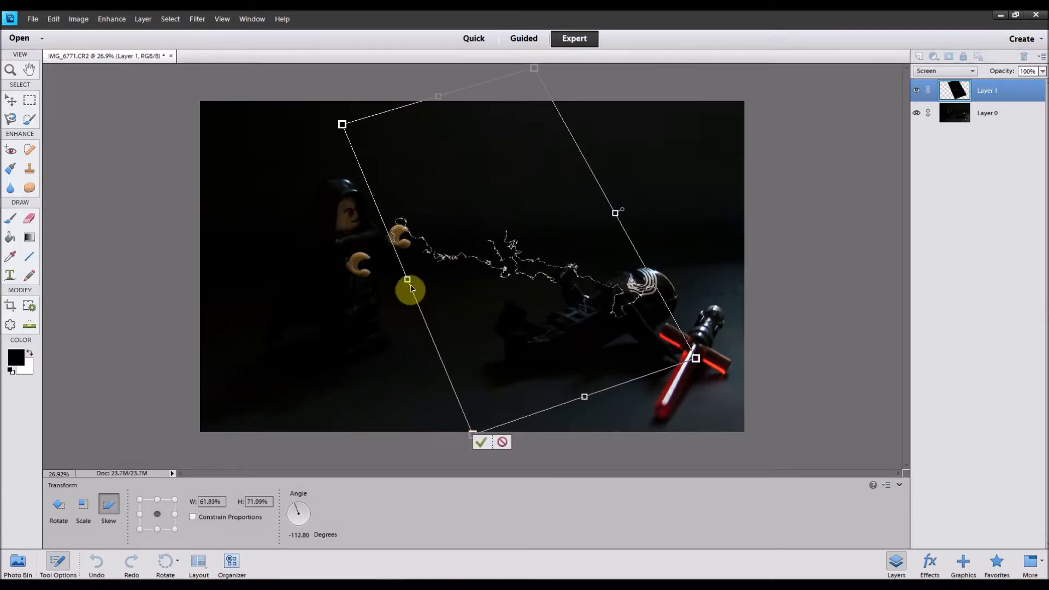
pyautogui.moveTo(408, 284); pyautogui.dragTo(399, 303)
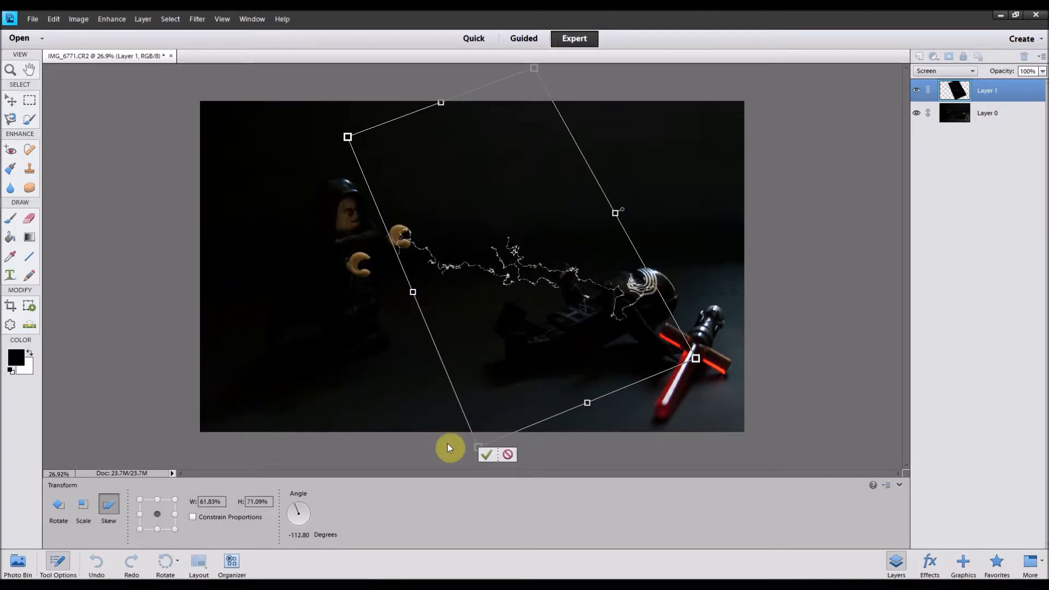
pyautogui.click(488, 454)
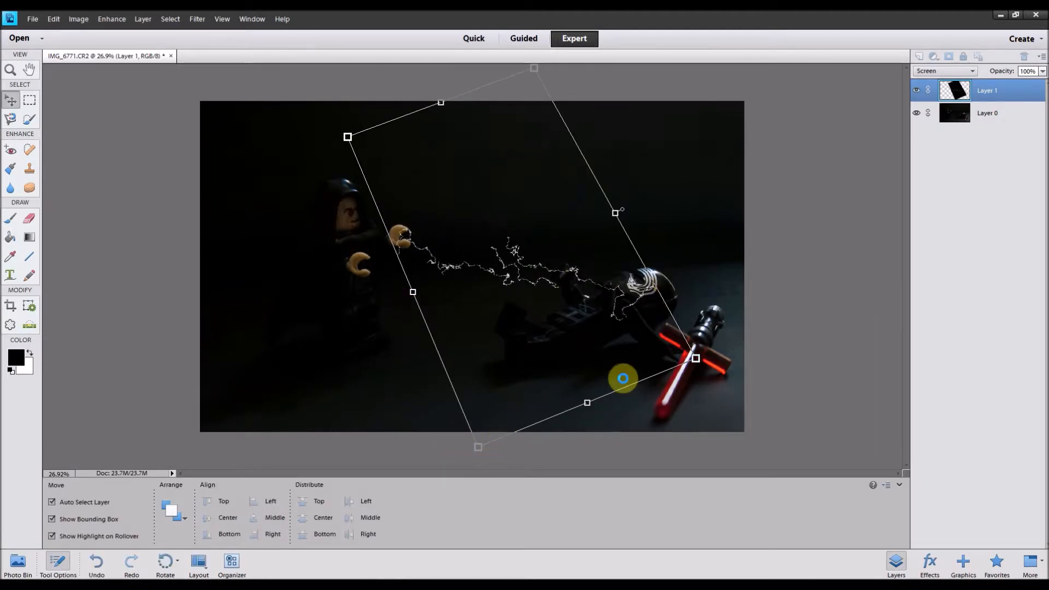
pyautogui.click(562, 264)
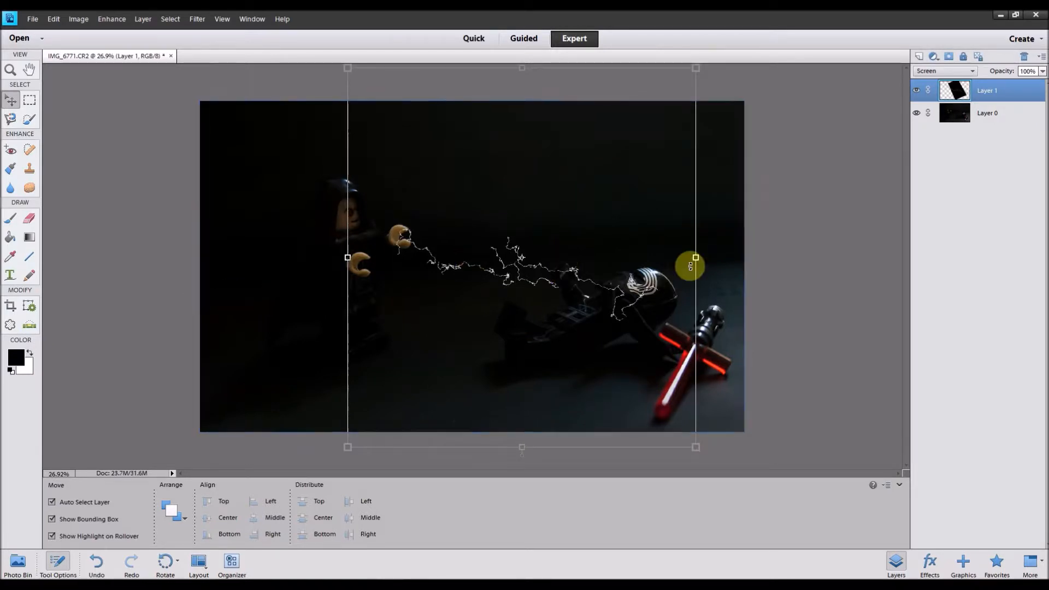
# Duplicate Layer 1 under the name Layer 1 copy and move the copy so its bolt starts at the standing figure's lower hand.
pyautogui.rightClick(964, 103)
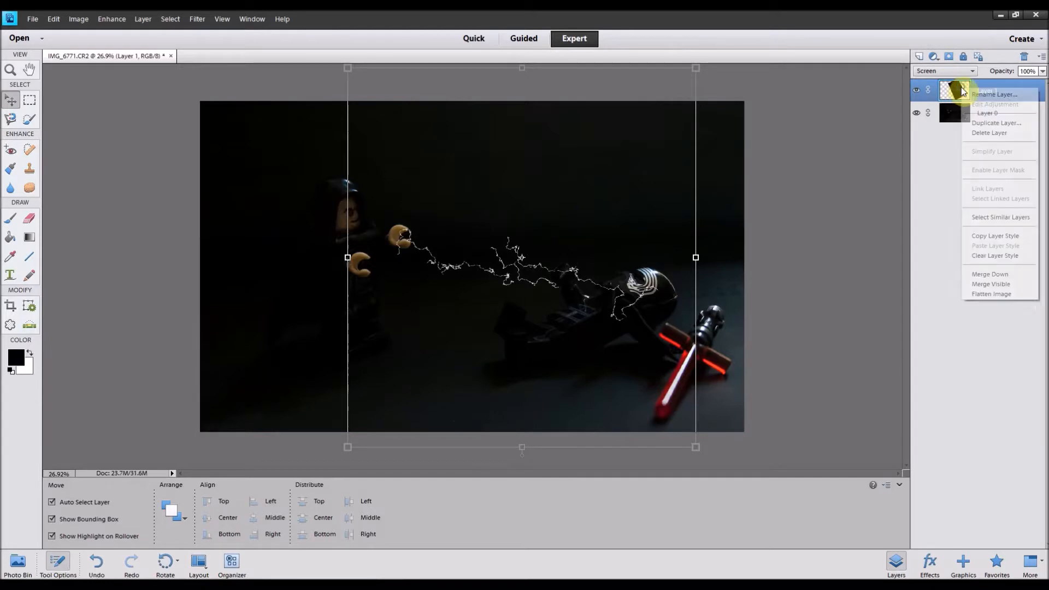
pyautogui.click(973, 124)
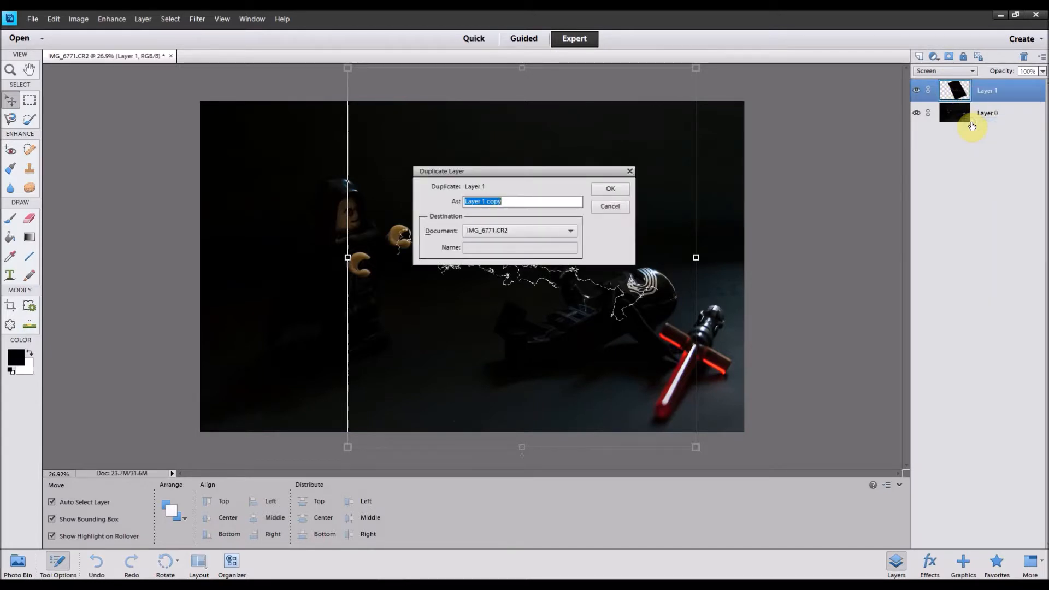
pyautogui.click(607, 190)
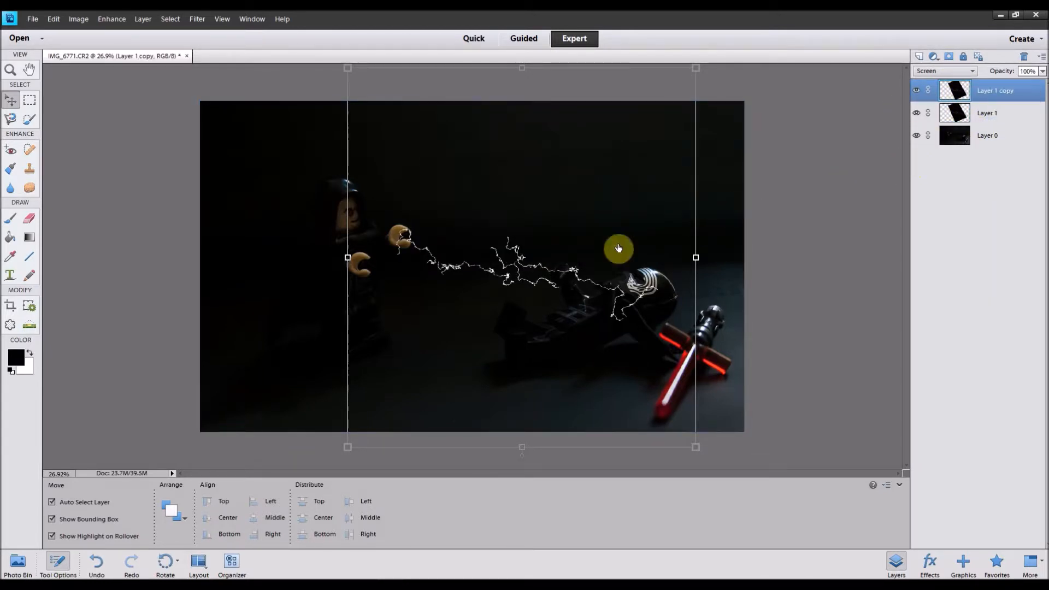
pyautogui.moveTo(526, 273); pyautogui.dragTo(494, 298)
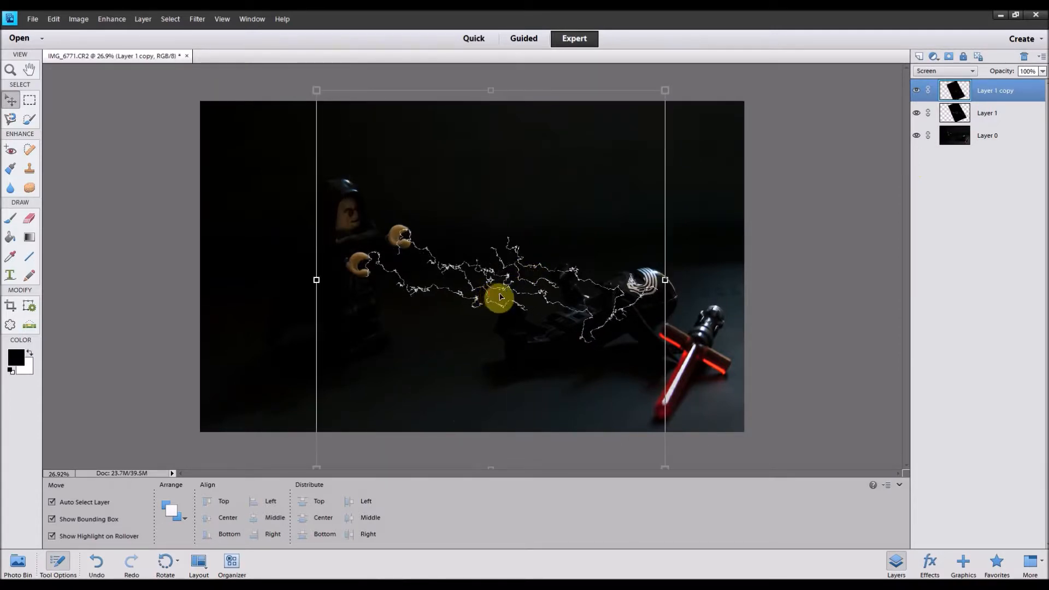
# Skew Layer 1 copy so its bolt differs from the original and runs from the lower hand to the fallen figure's body, and apply it.
pyautogui.click(82, 21)
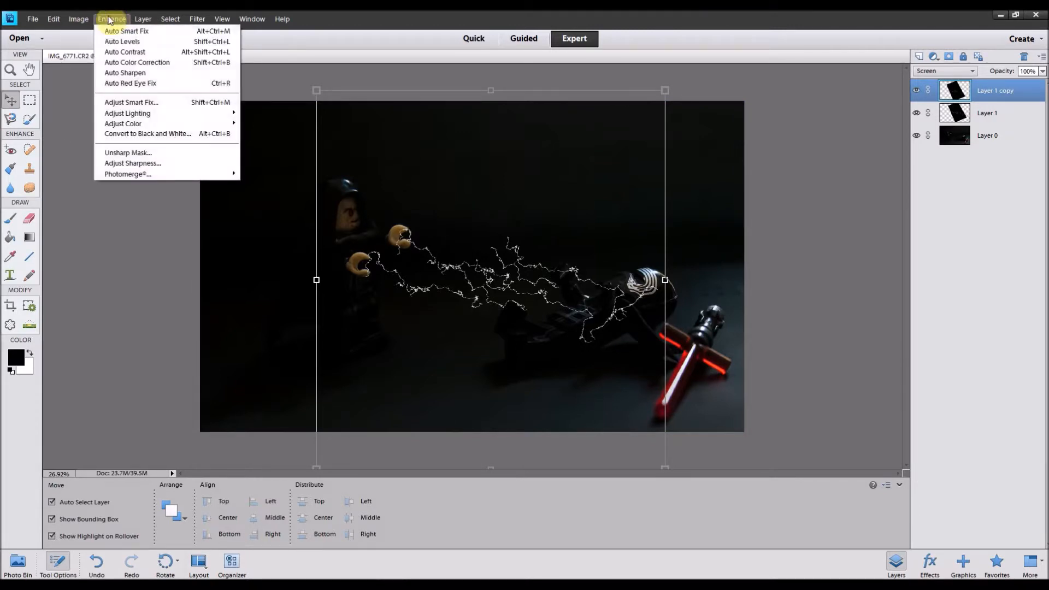
pyautogui.moveTo(97, 44)
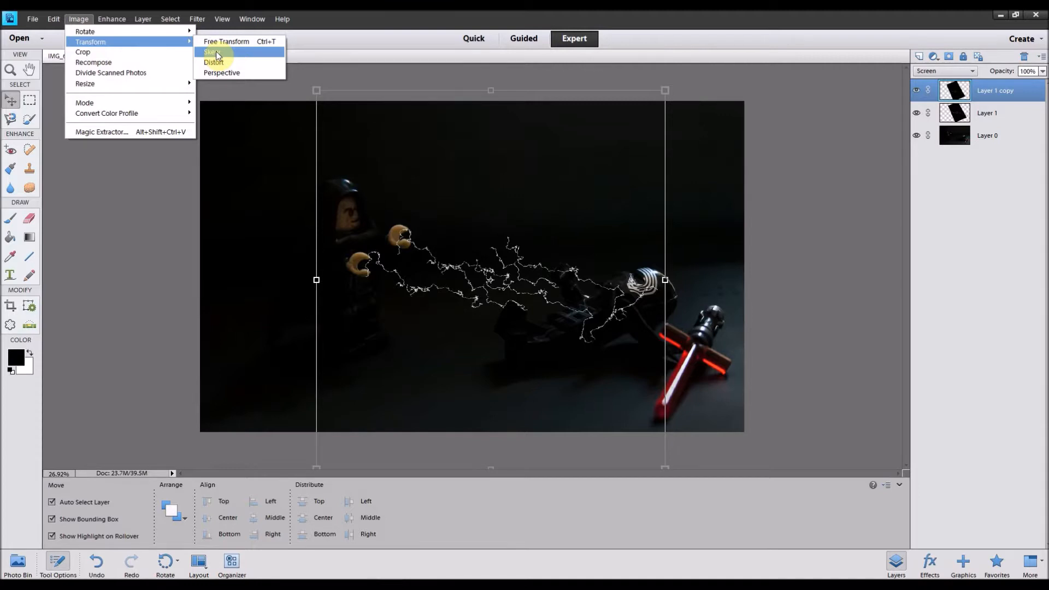
pyautogui.moveTo(222, 19)
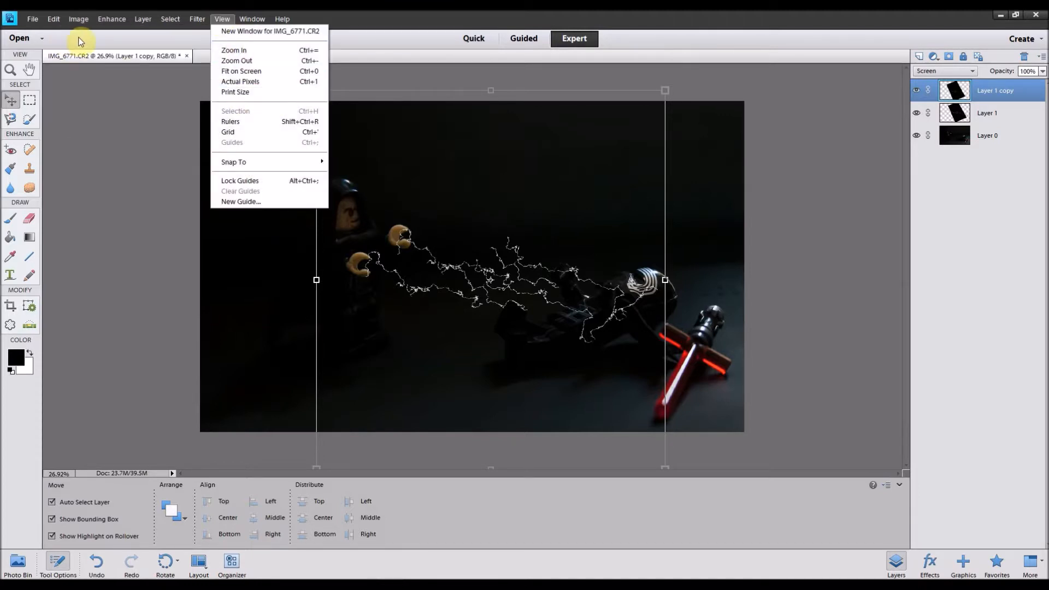
pyautogui.moveTo(79, 19)
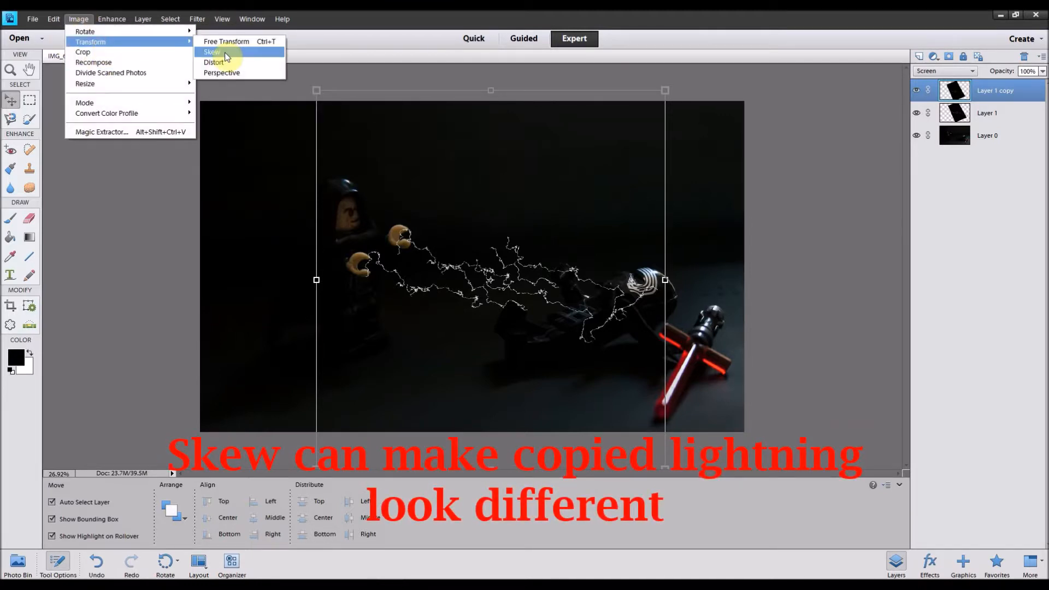
pyautogui.click(226, 55)
pyautogui.moveTo(315, 91); pyautogui.dragTo(469, 304)
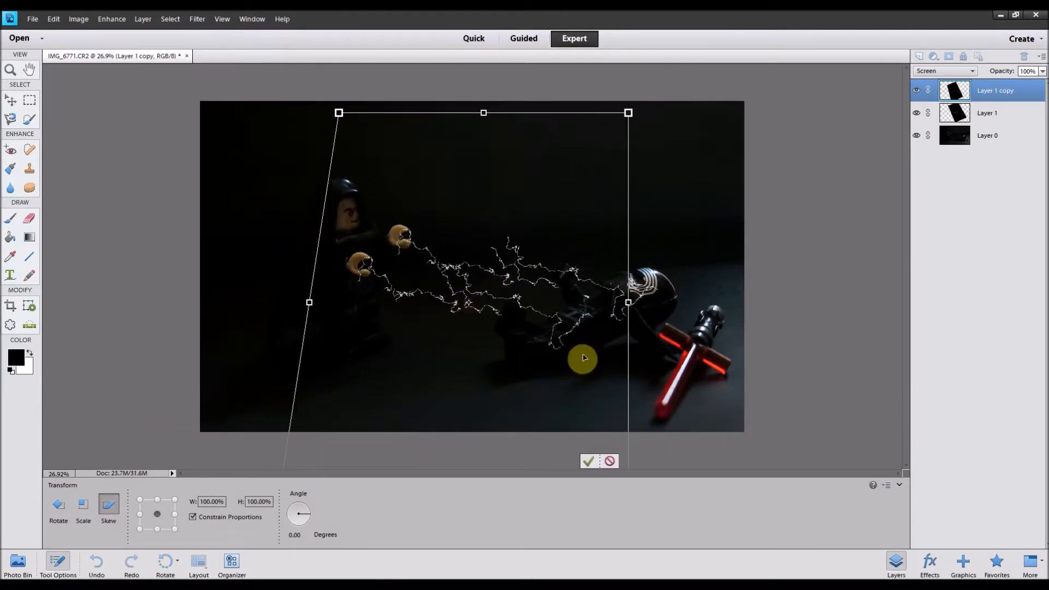
pyautogui.moveTo(629, 113); pyautogui.dragTo(600, 147)
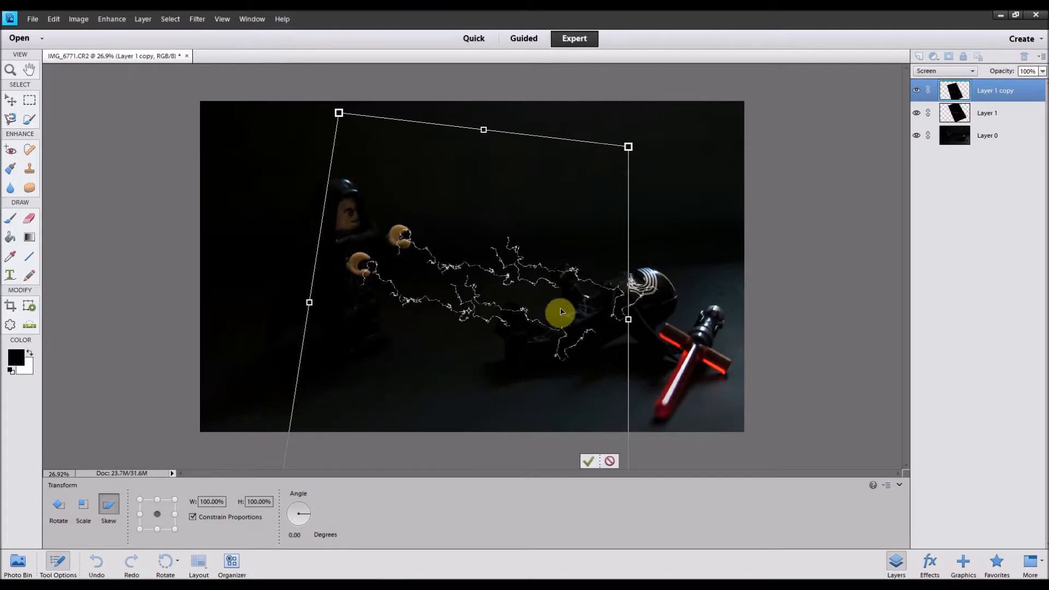
pyautogui.moveTo(312, 300); pyautogui.dragTo(345, 280)
pyautogui.moveTo(291, 463); pyautogui.dragTo(324, 447)
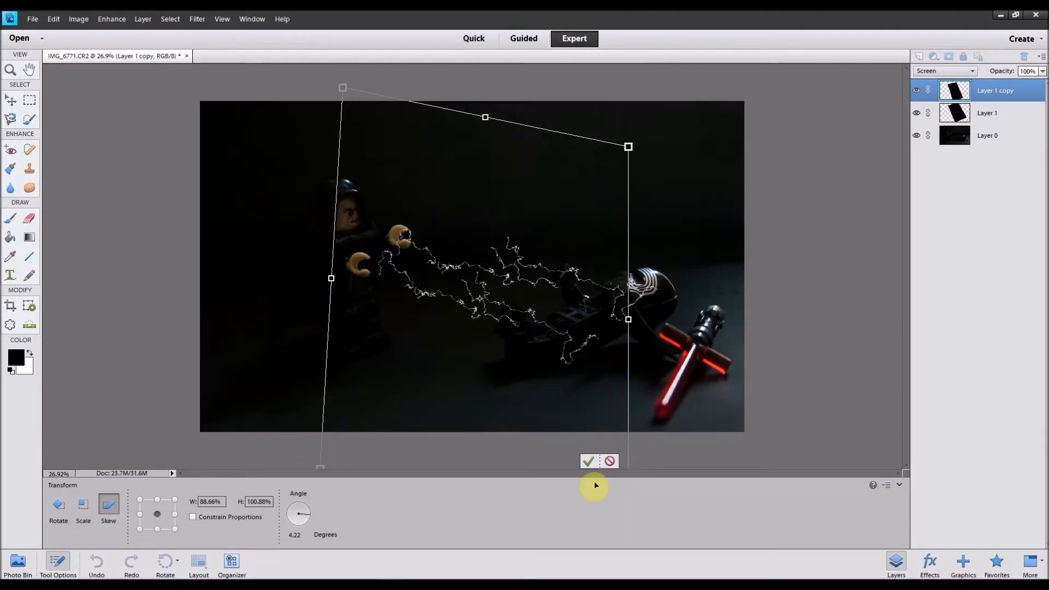
pyautogui.click(589, 463)
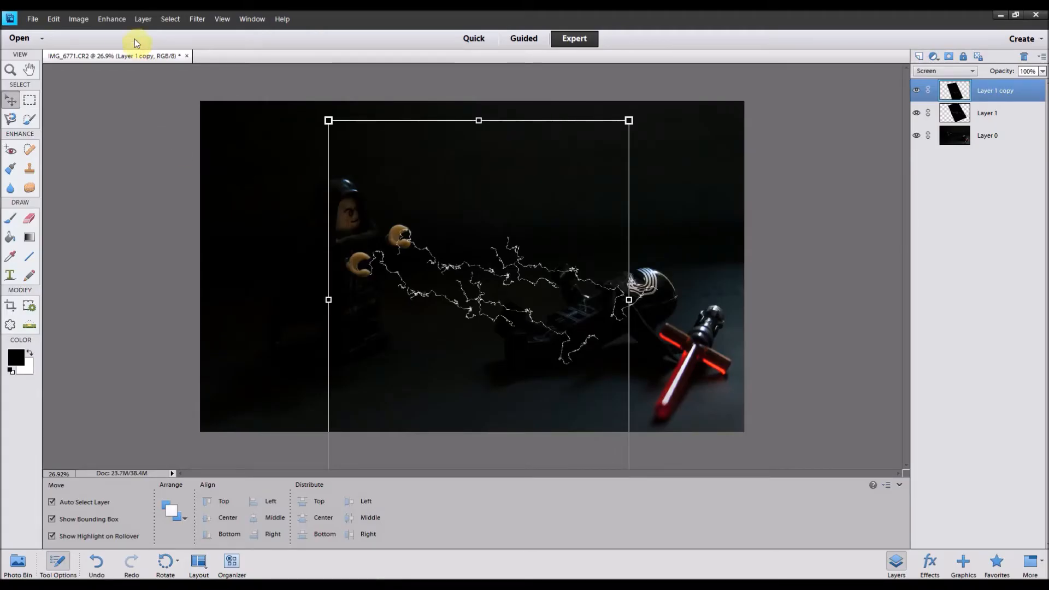
# Colorize Layer 1 copy blue with Hue/Saturation, using hue 229, saturation about 95 and lightness about -13.
pyautogui.click(100, 20)
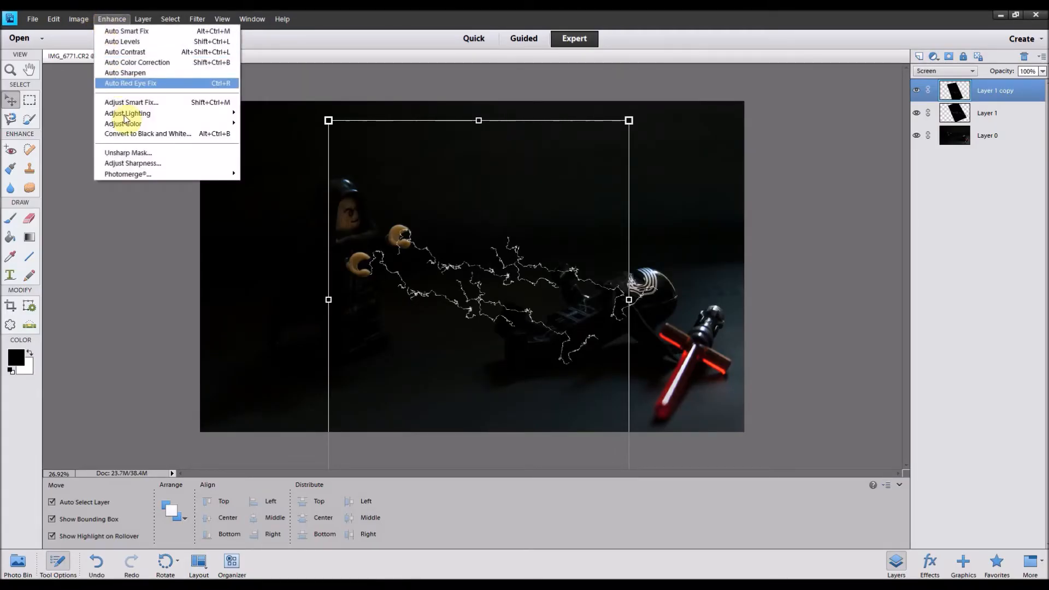
pyautogui.moveTo(138, 125)
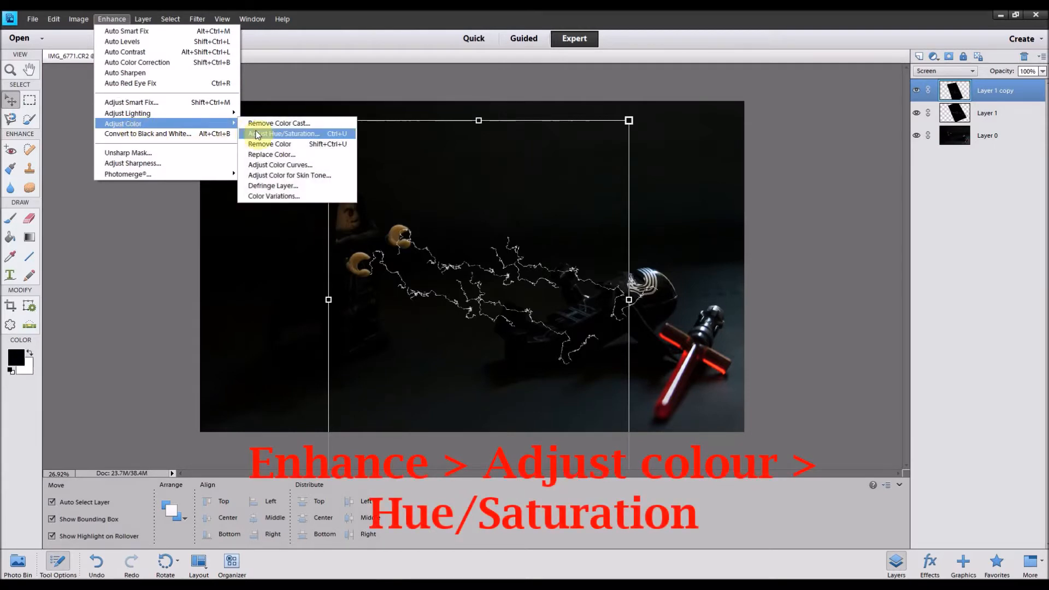
pyautogui.click(315, 135)
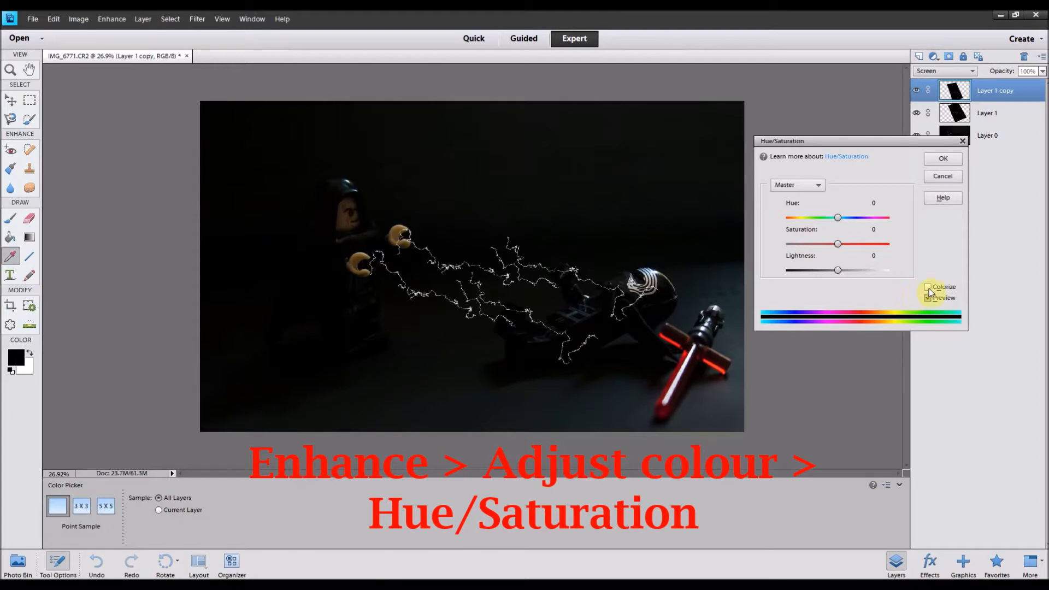
pyautogui.click(928, 288)
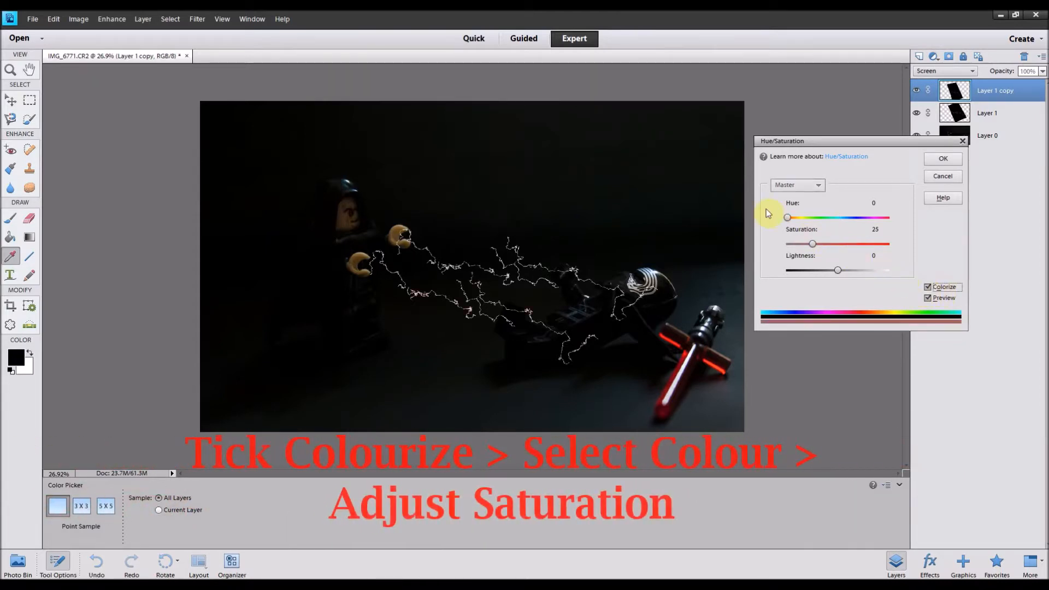
pyautogui.moveTo(796, 218); pyautogui.dragTo(899, 250)
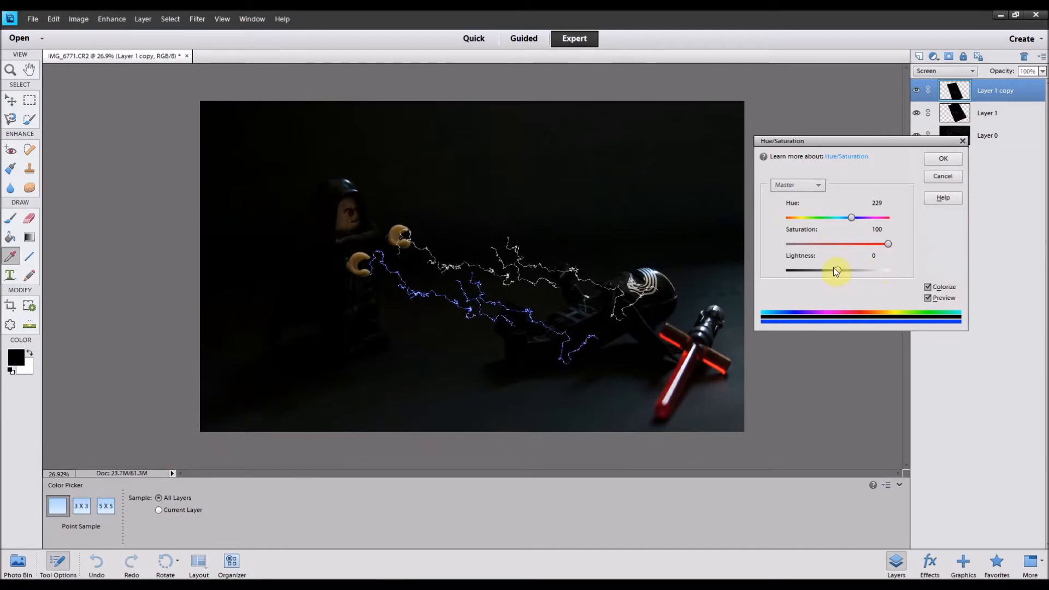
pyautogui.moveTo(841, 270)
pyautogui.mouseDown()
pyautogui.moveTo(854, 269)
pyautogui.moveTo(823, 270)
pyautogui.mouseUp()
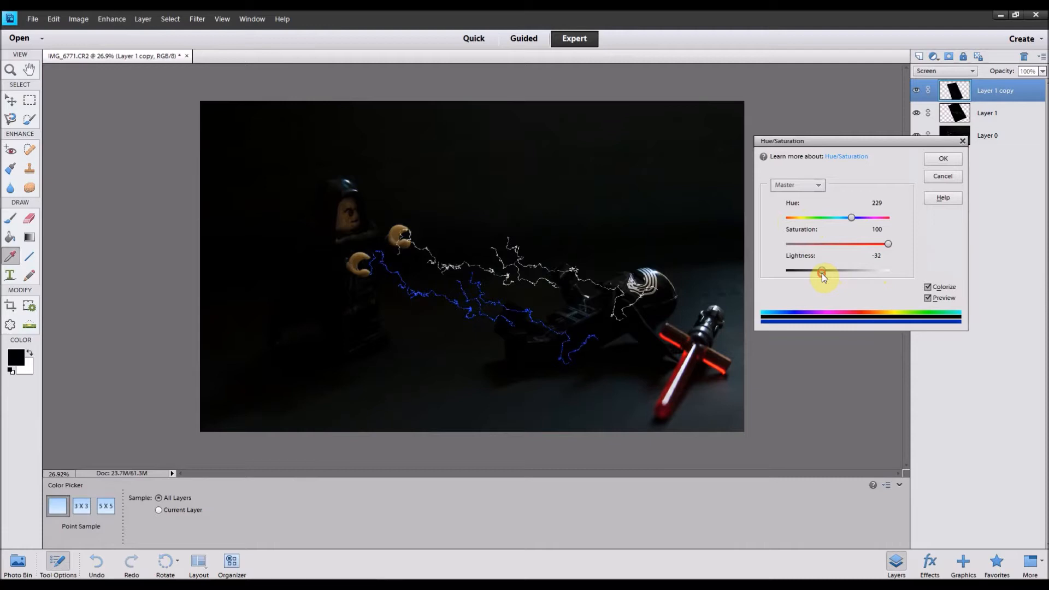
pyautogui.moveTo(832, 272); pyautogui.dragTo(832, 270)
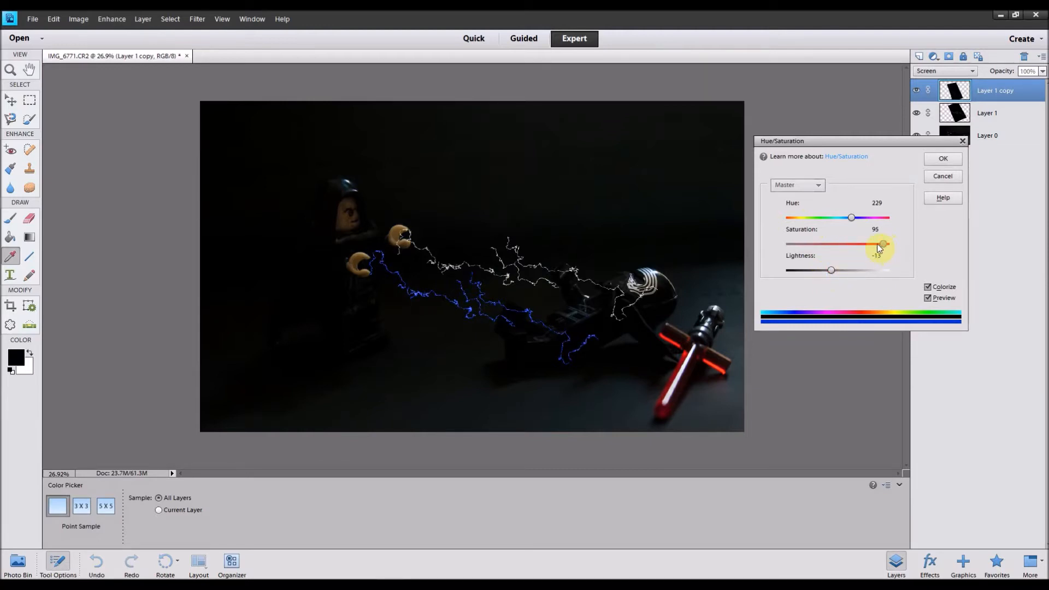
pyautogui.click(944, 160)
pyautogui.press('v')
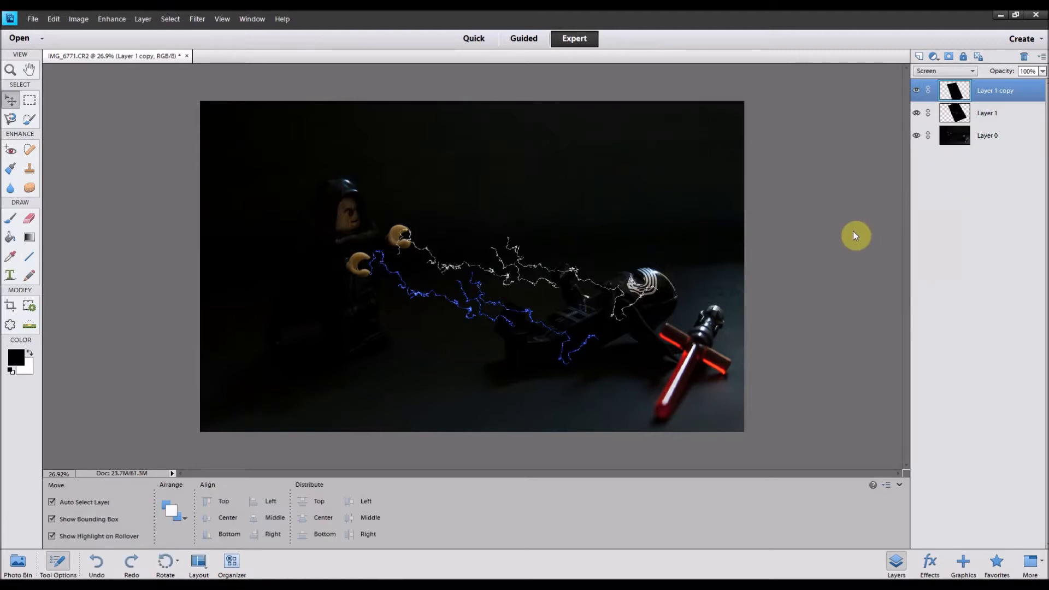
# Colorize Layer 1 blue with Hue/Saturation, using hue 221, saturation 100 and lightness -13.
pyautogui.click(958, 118)
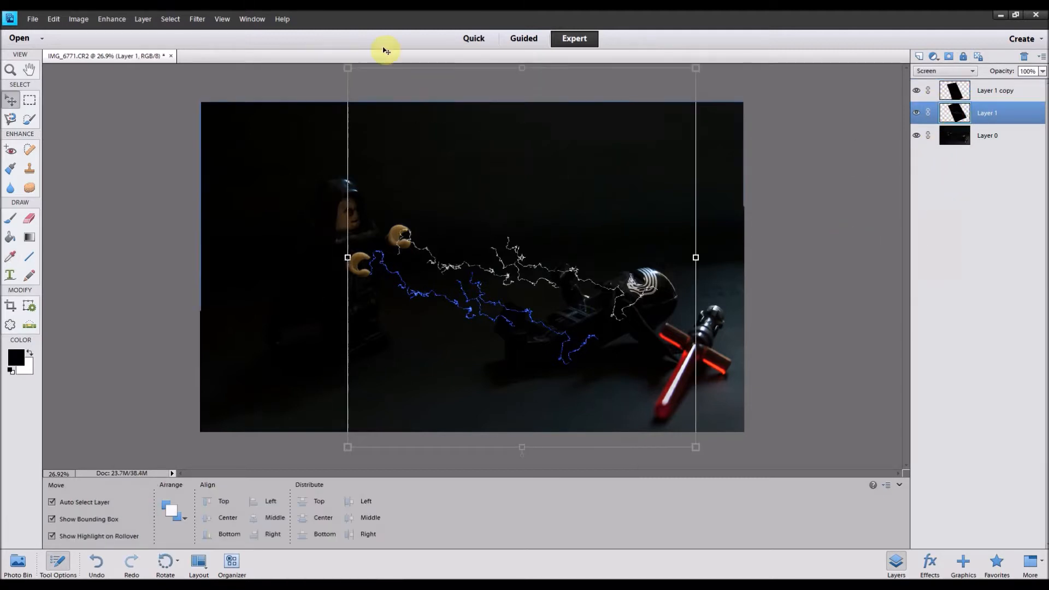
pyautogui.click(79, 20)
pyautogui.moveTo(112, 19)
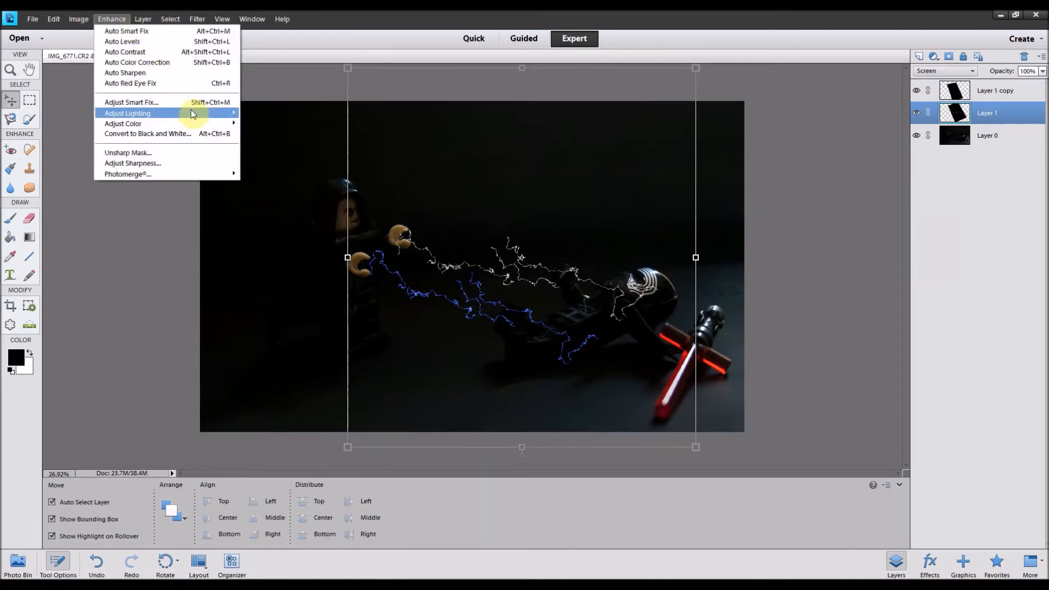
pyautogui.moveTo(211, 123)
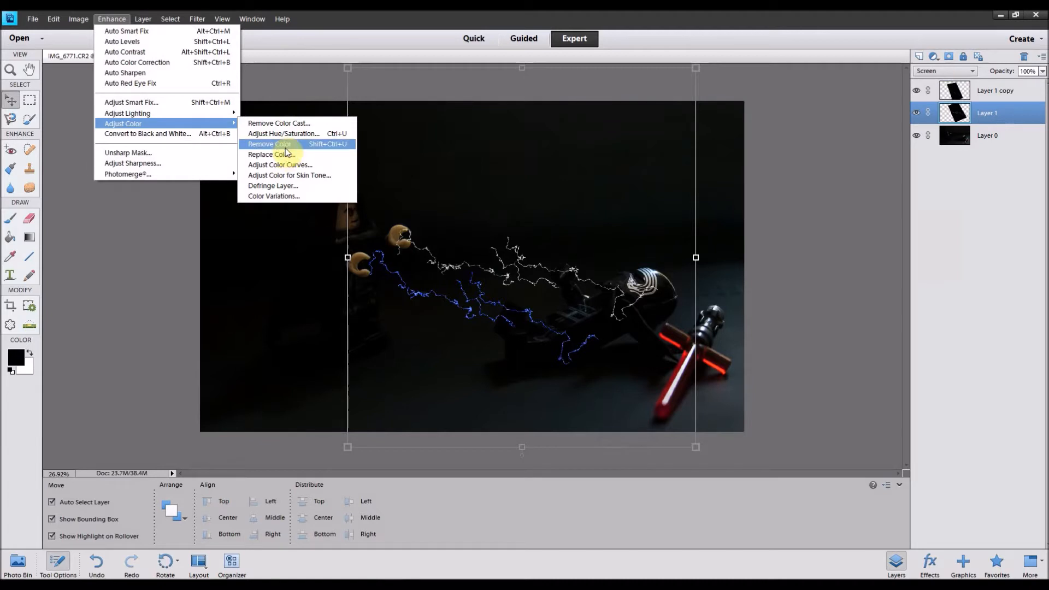
pyautogui.click(276, 134)
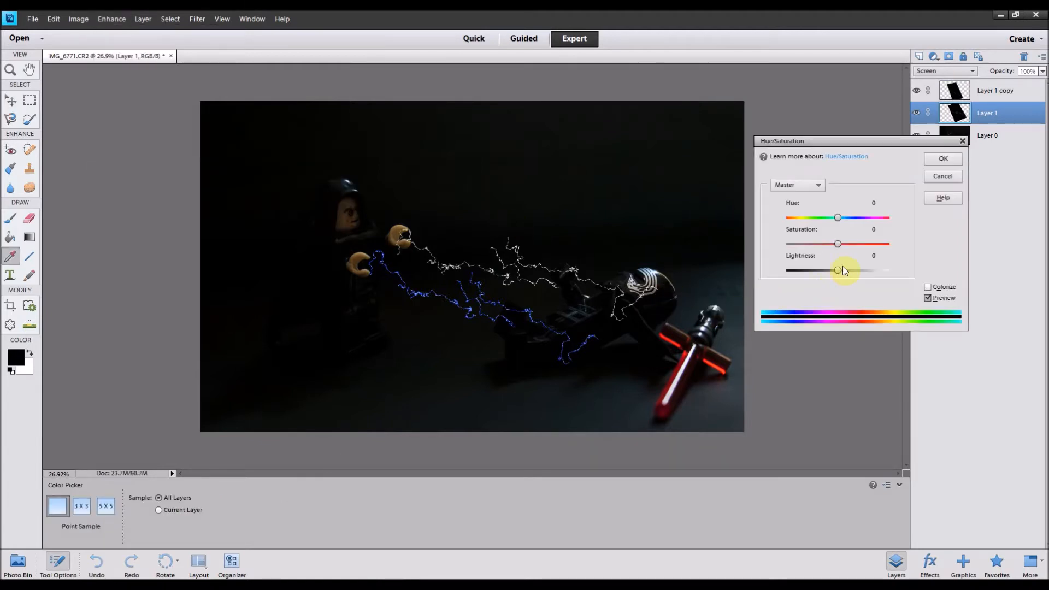
pyautogui.click(928, 287)
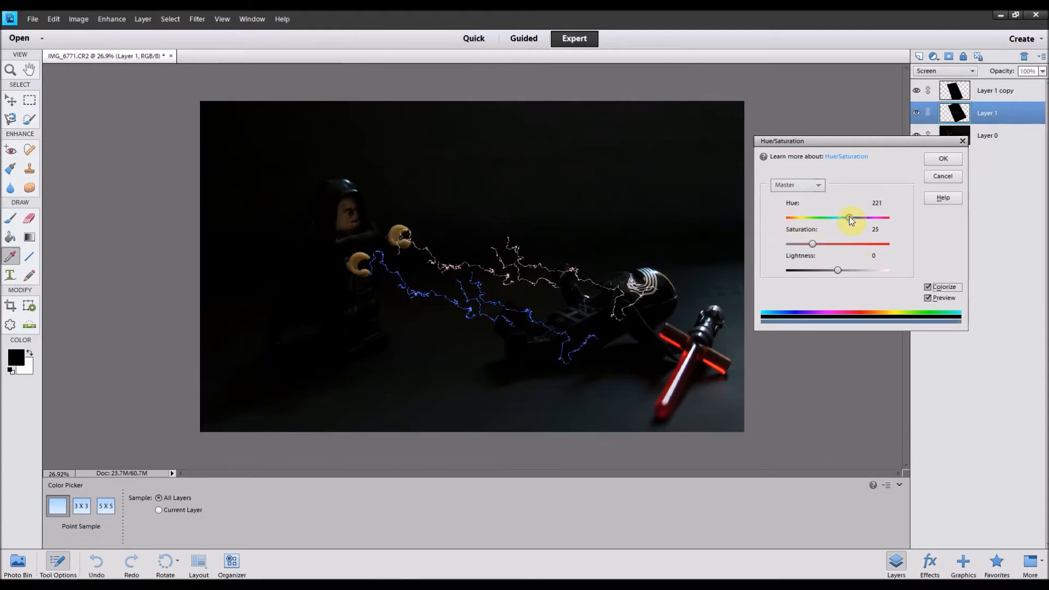
pyautogui.moveTo(819, 242); pyautogui.dragTo(902, 244)
pyautogui.moveTo(838, 268); pyautogui.dragTo(836, 274)
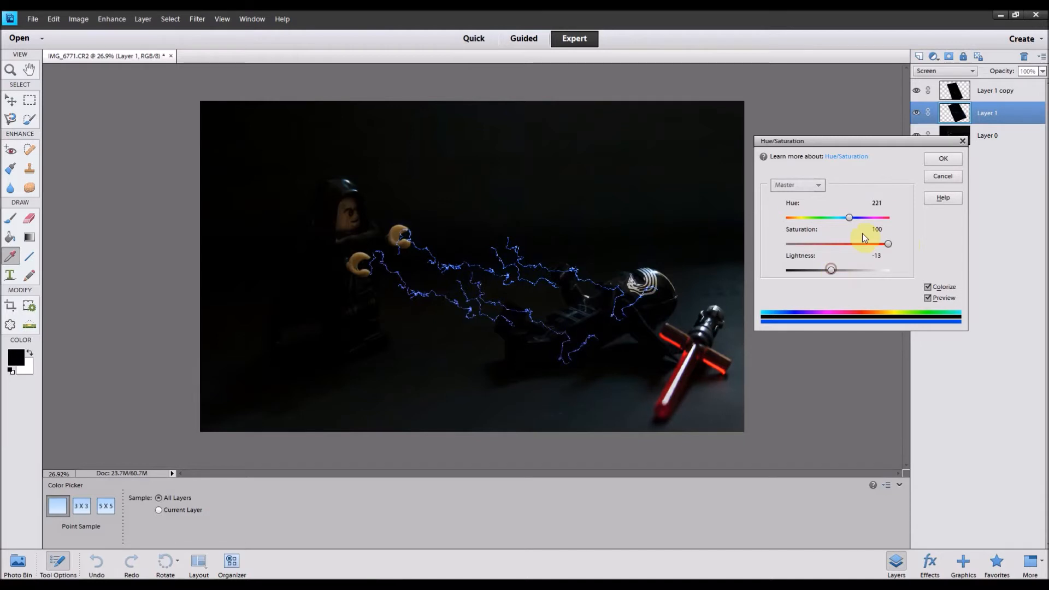
pyautogui.click(945, 161)
pyautogui.press('v')
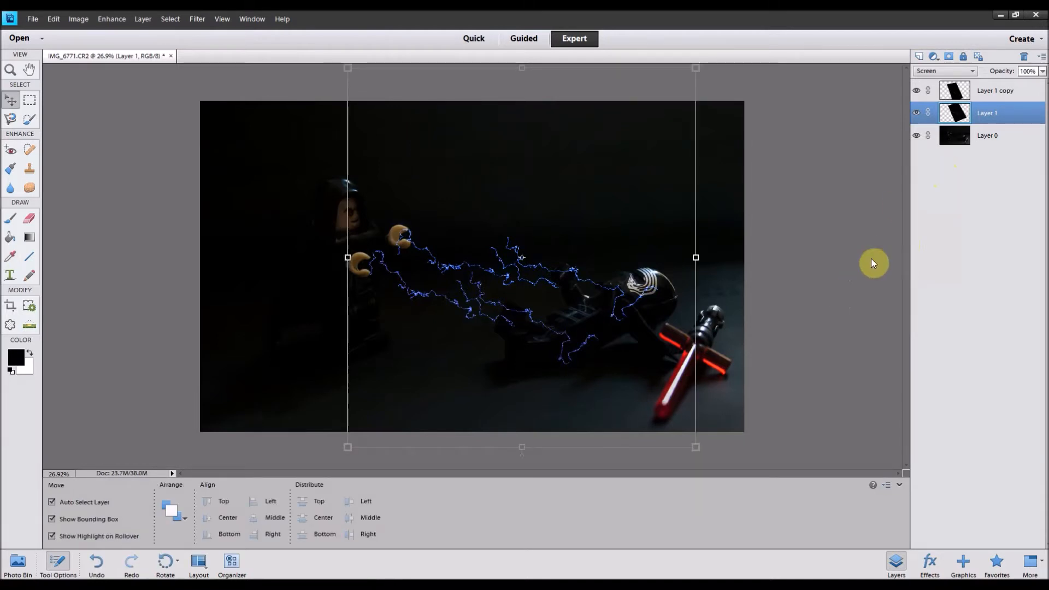
# Flatten the image and adjust its RGB Levels to input black 4, midtones 0.87 and white about 195.
pyautogui.rightClick(963, 111)
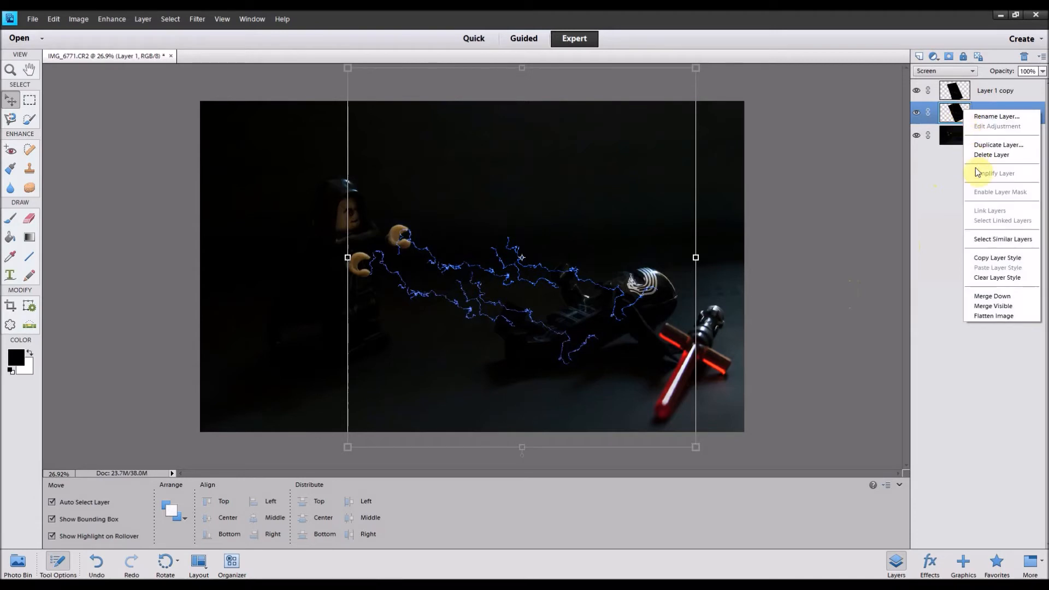
pyautogui.click(1006, 315)
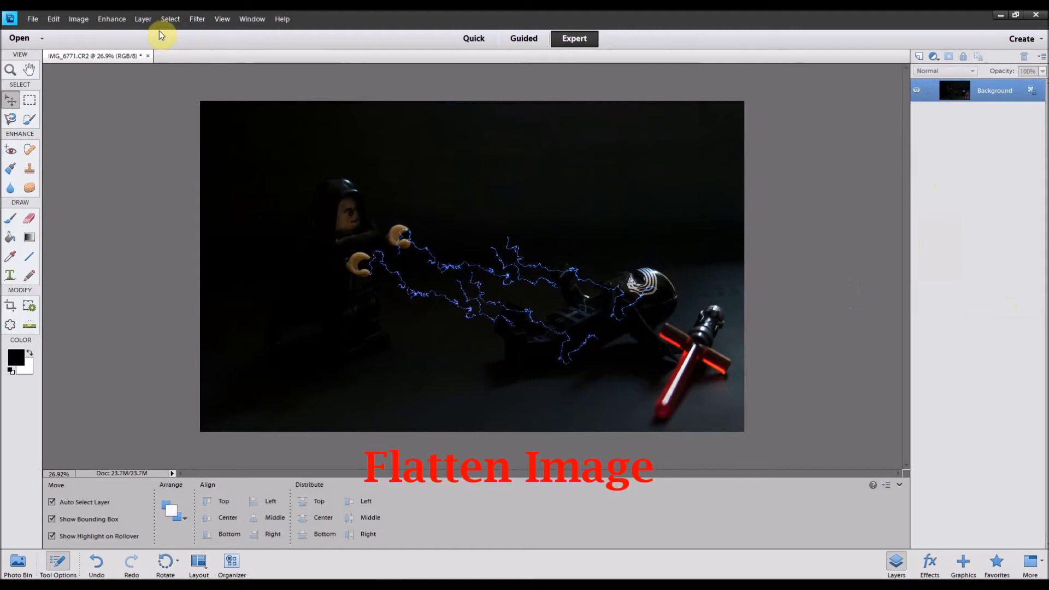
pyautogui.click(92, 22)
pyautogui.click(112, 18)
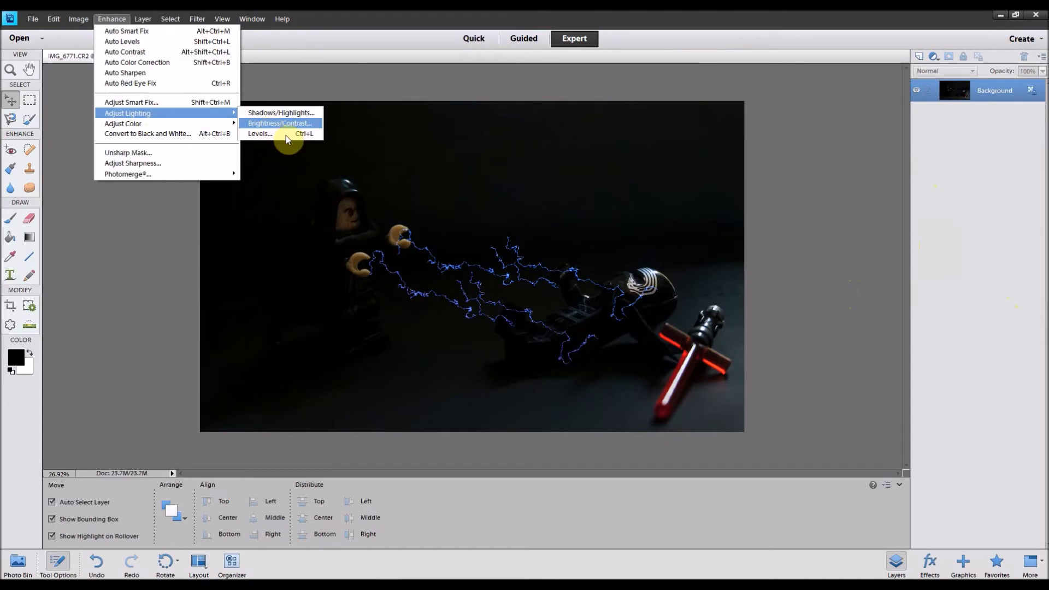
pyautogui.click(291, 135)
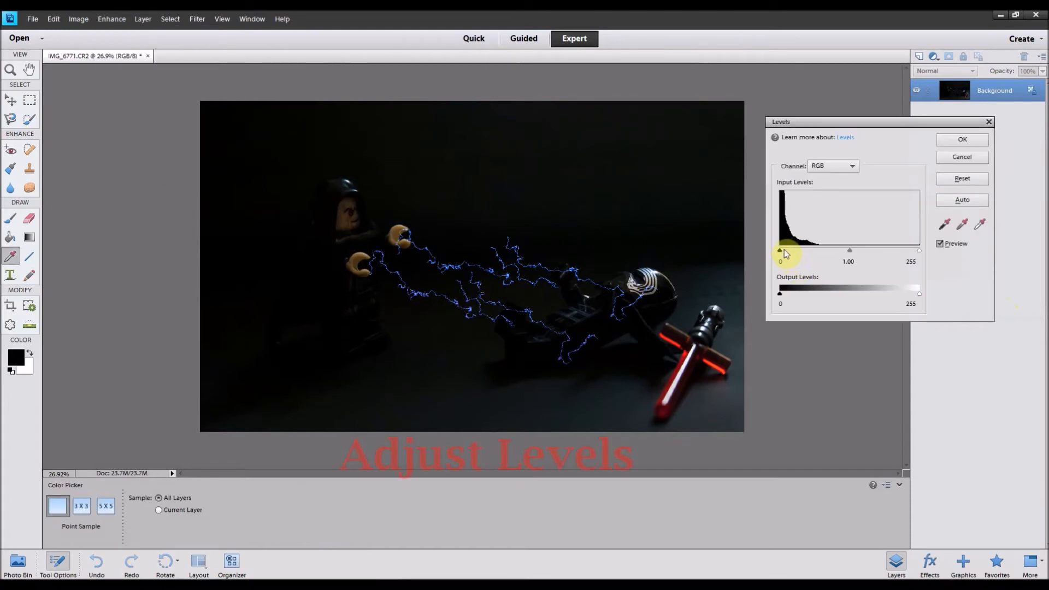
pyautogui.moveTo(783, 251); pyautogui.dragTo(781, 251)
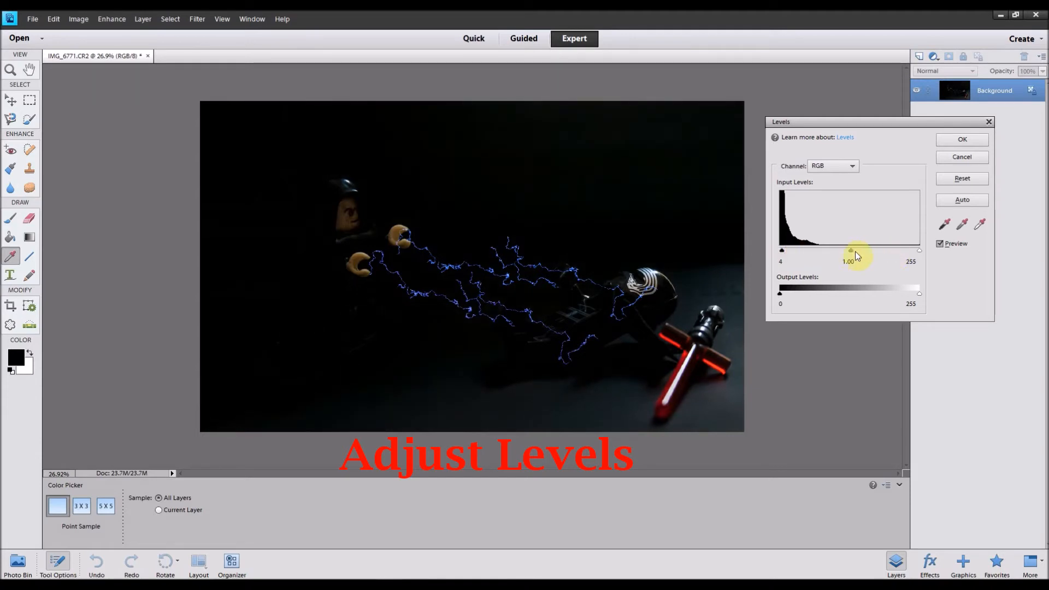
pyautogui.moveTo(847, 255); pyautogui.dragTo(857, 252)
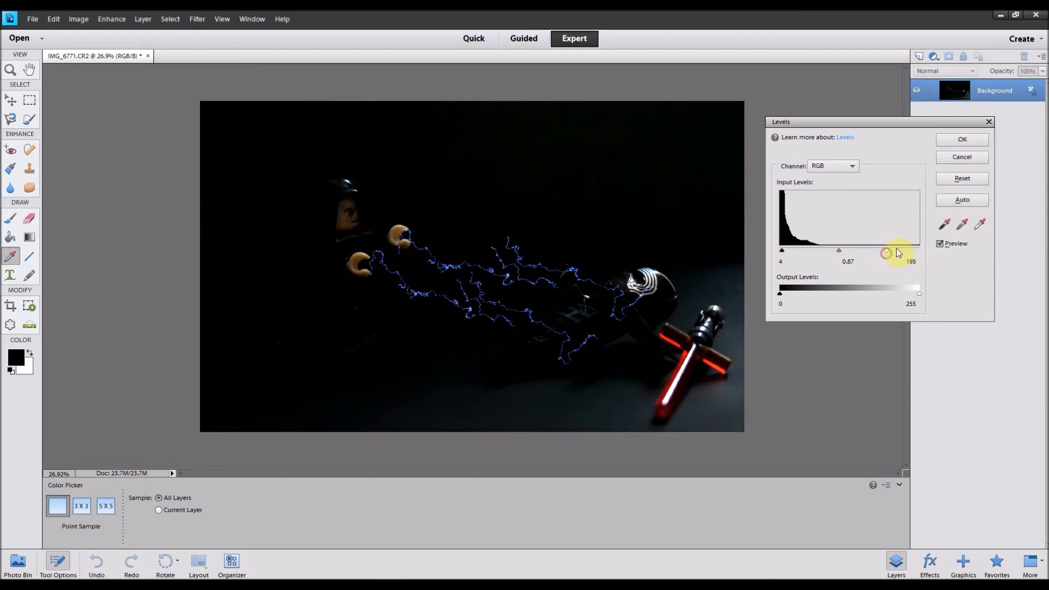
pyautogui.click(962, 139)
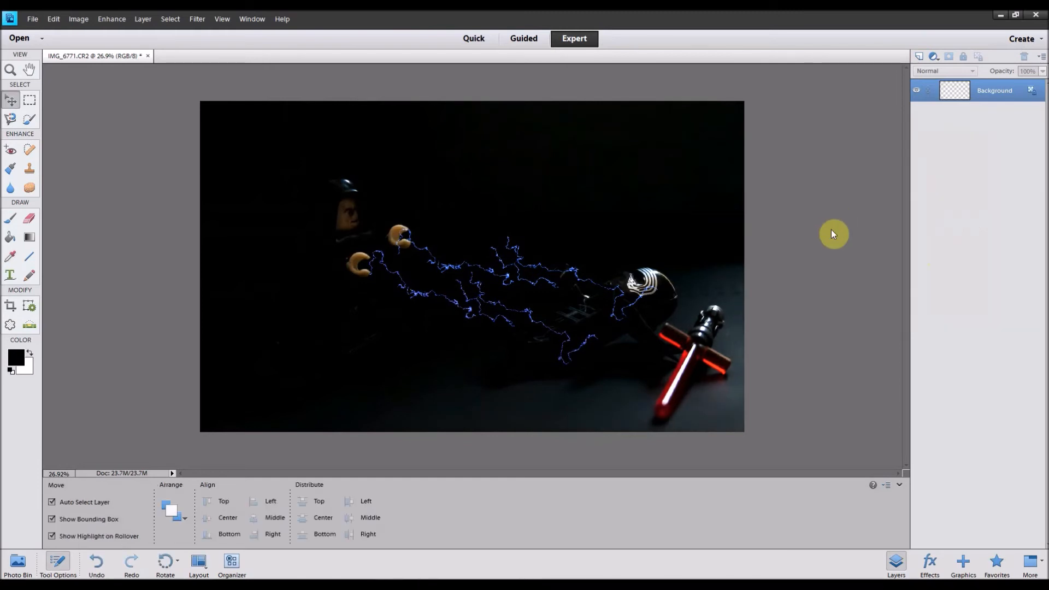